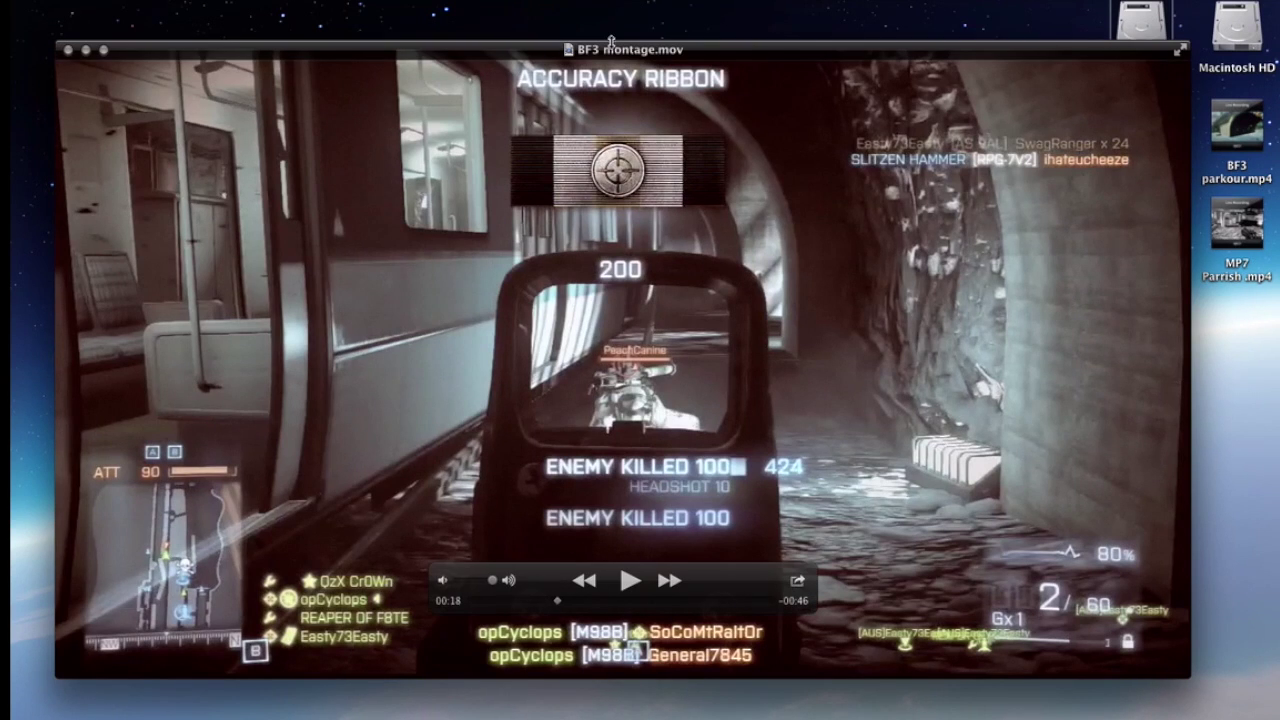
# Step: Adjust the volume, then replay the BF3 montage shot from 00:18 to 00:19 twice
pyautogui.press('super+Up')
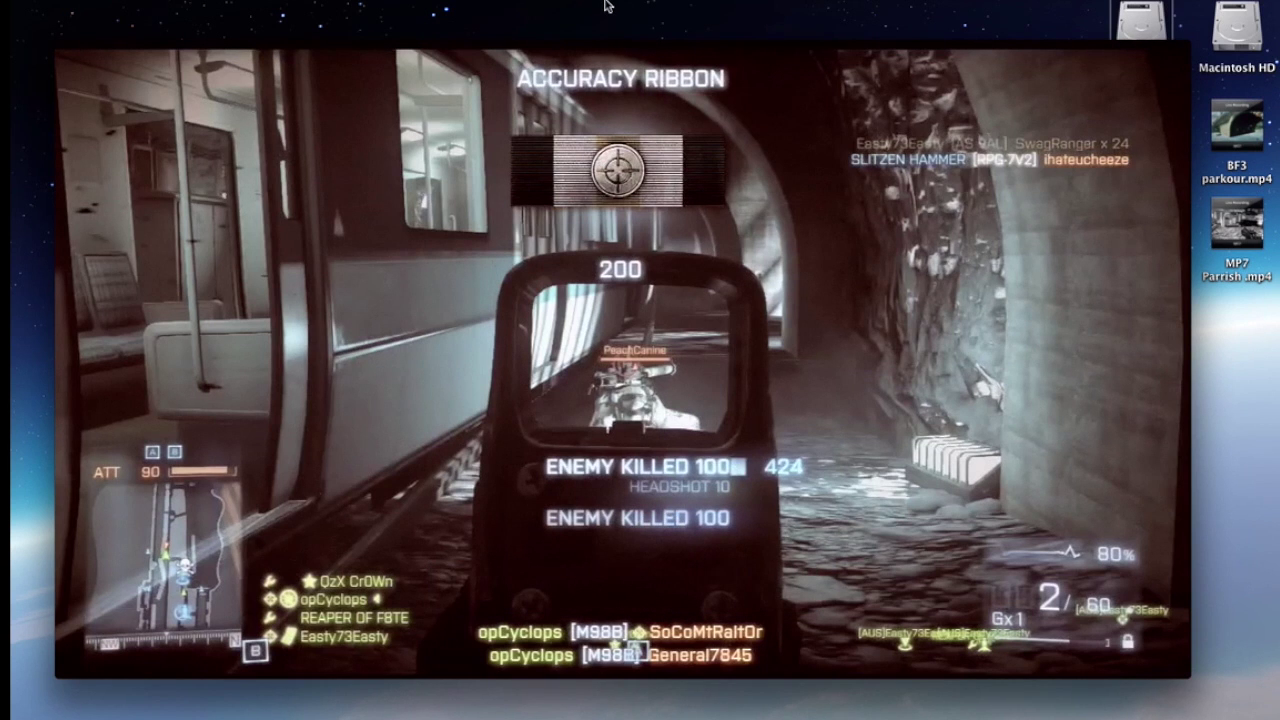
pyautogui.moveTo(633, 582)
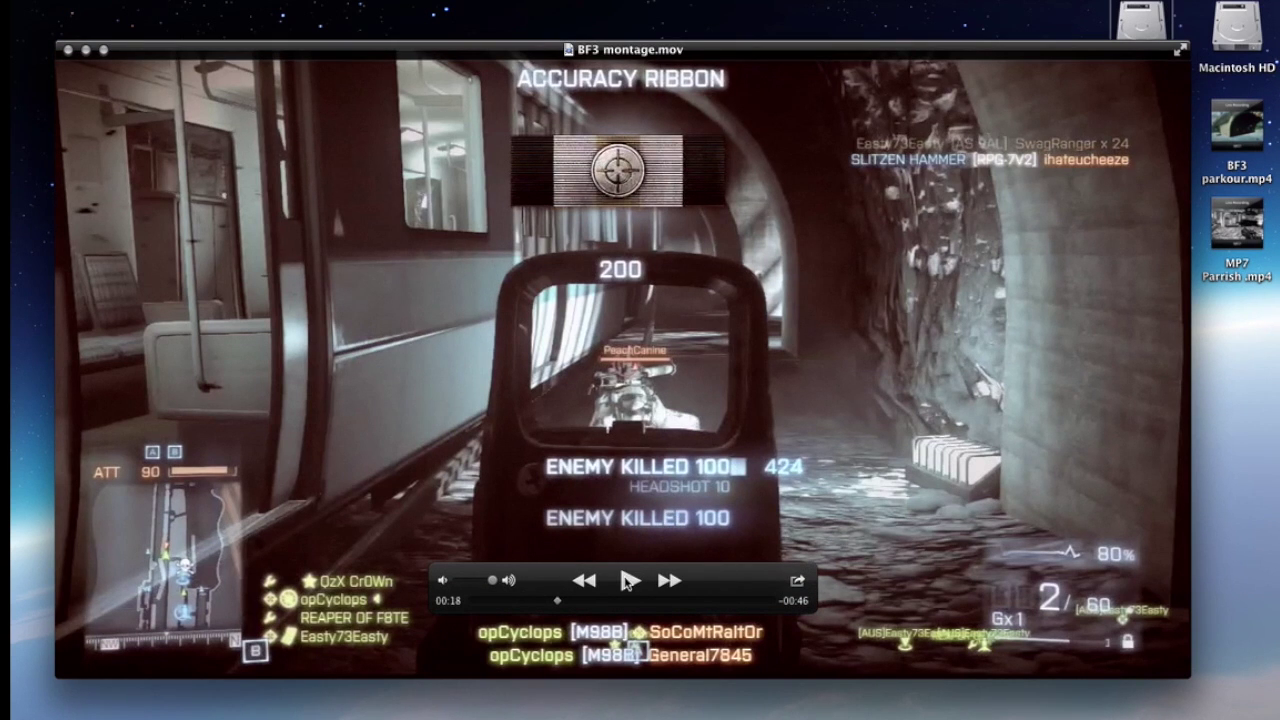
pyautogui.click(628, 581)
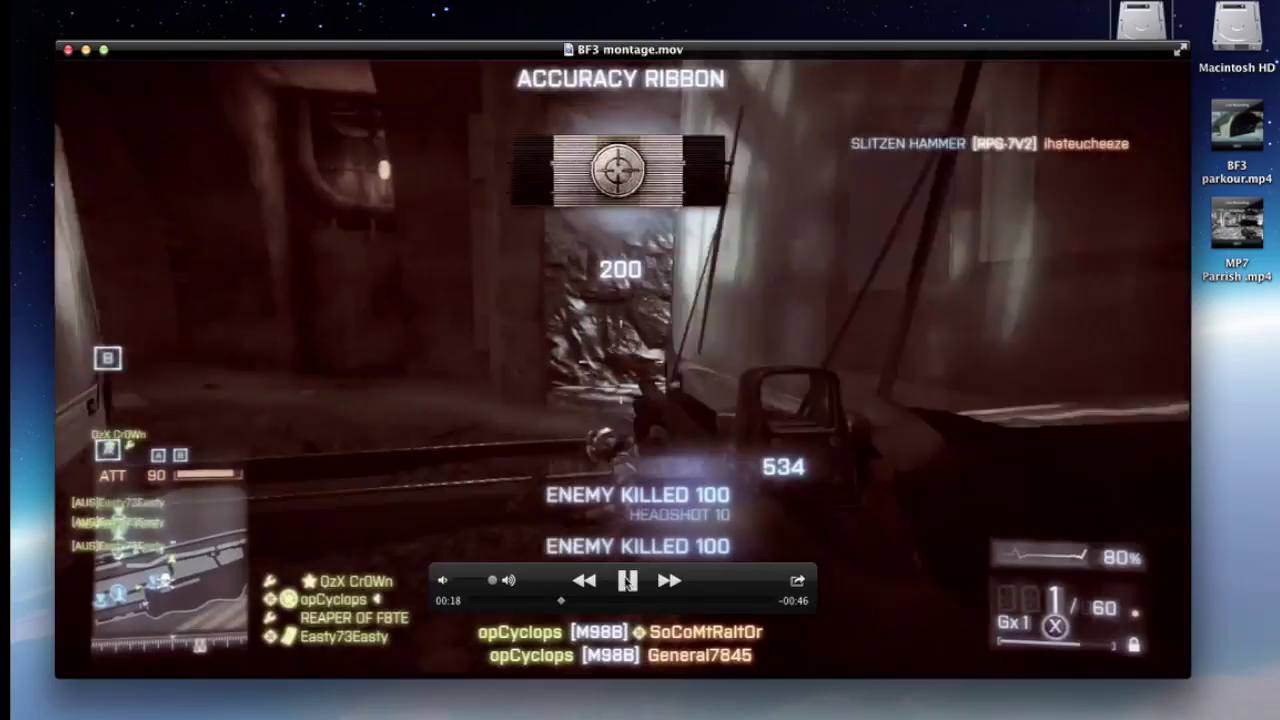
pyautogui.click(628, 581)
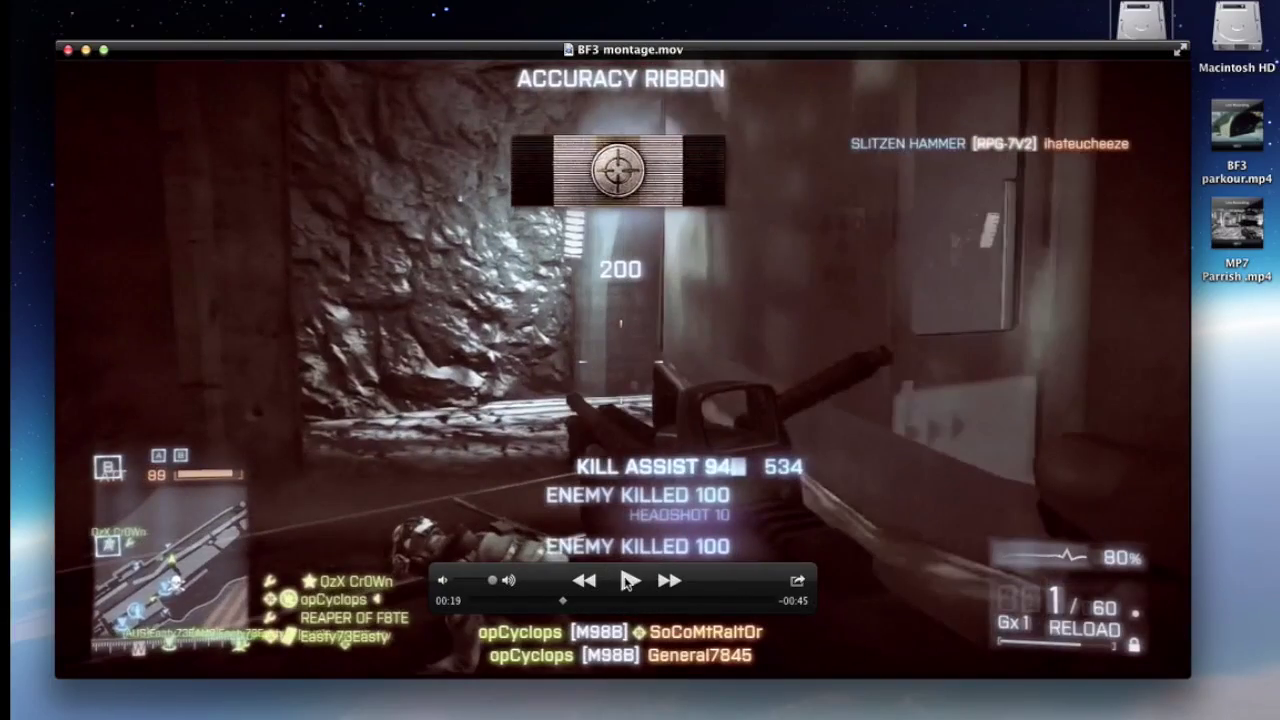
pyautogui.click(557, 601)
pyautogui.moveTo(557, 601); pyautogui.dragTo(555, 601)
pyautogui.click(628, 581)
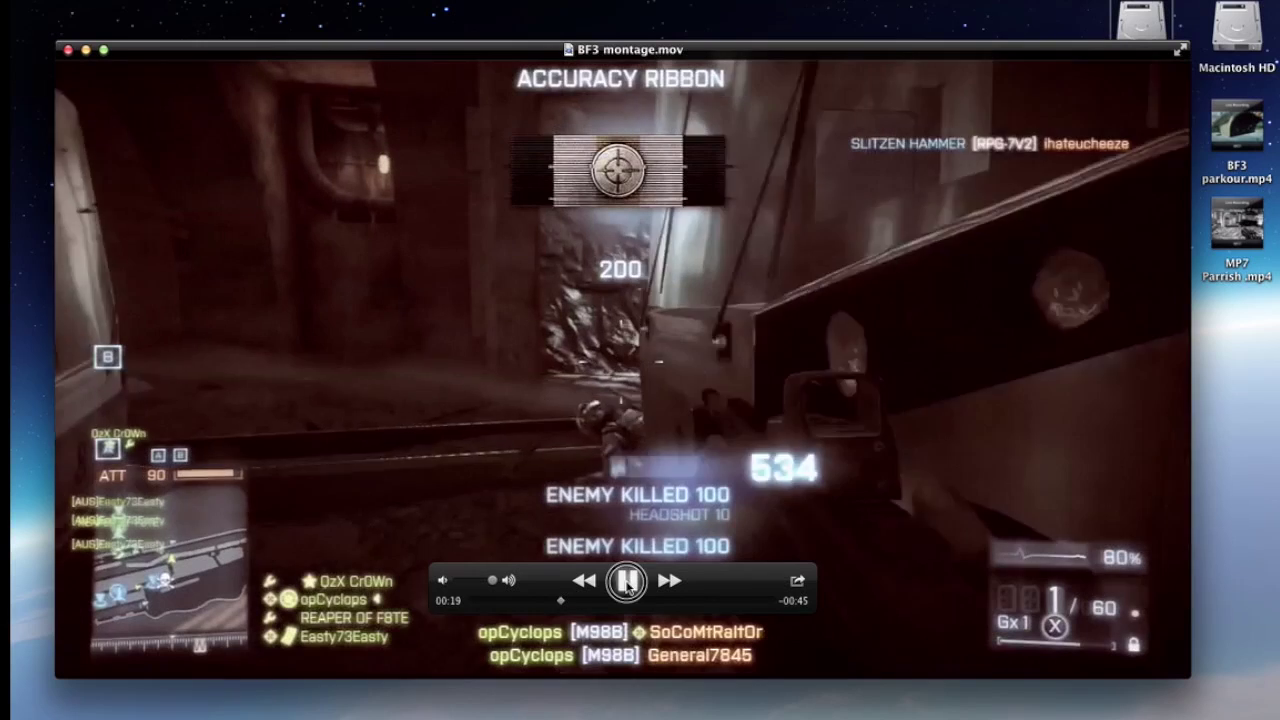
pyautogui.click(628, 581)
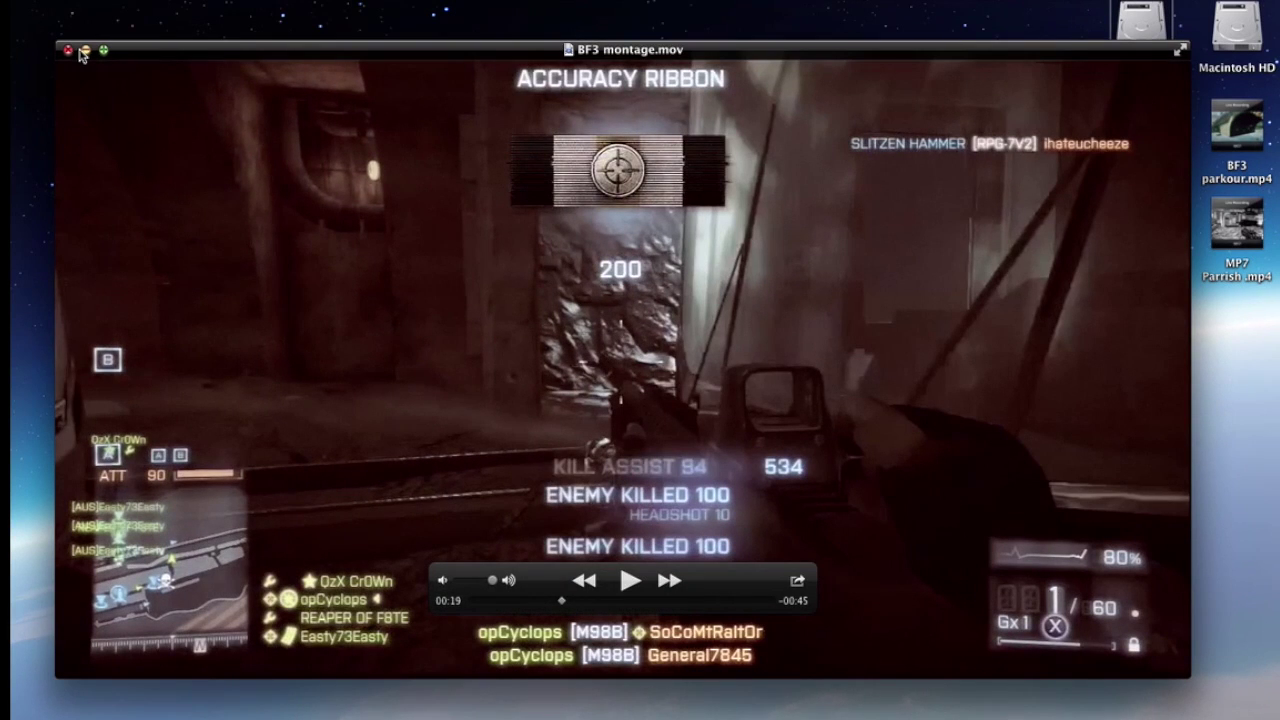
# Step: Close the montage movie and the theVoid folder, then launch Final Cut Pro from the Dock
pyautogui.click(67, 50)
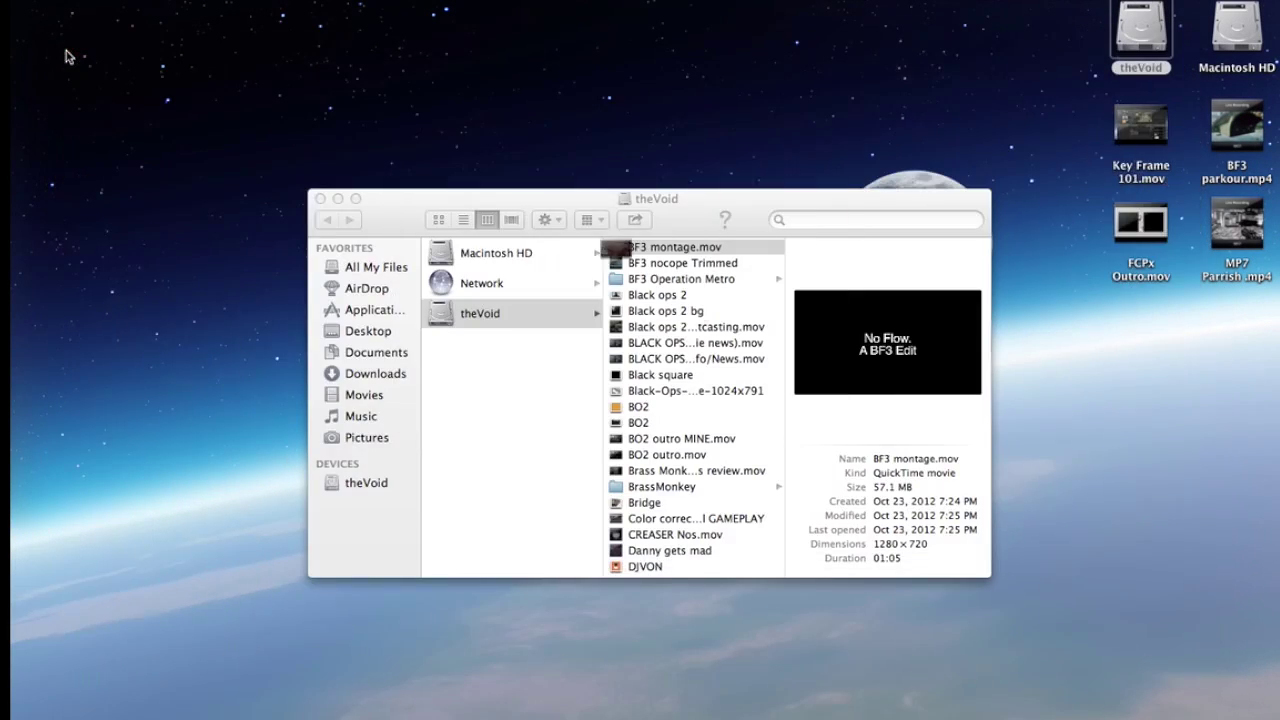
pyautogui.click(320, 199)
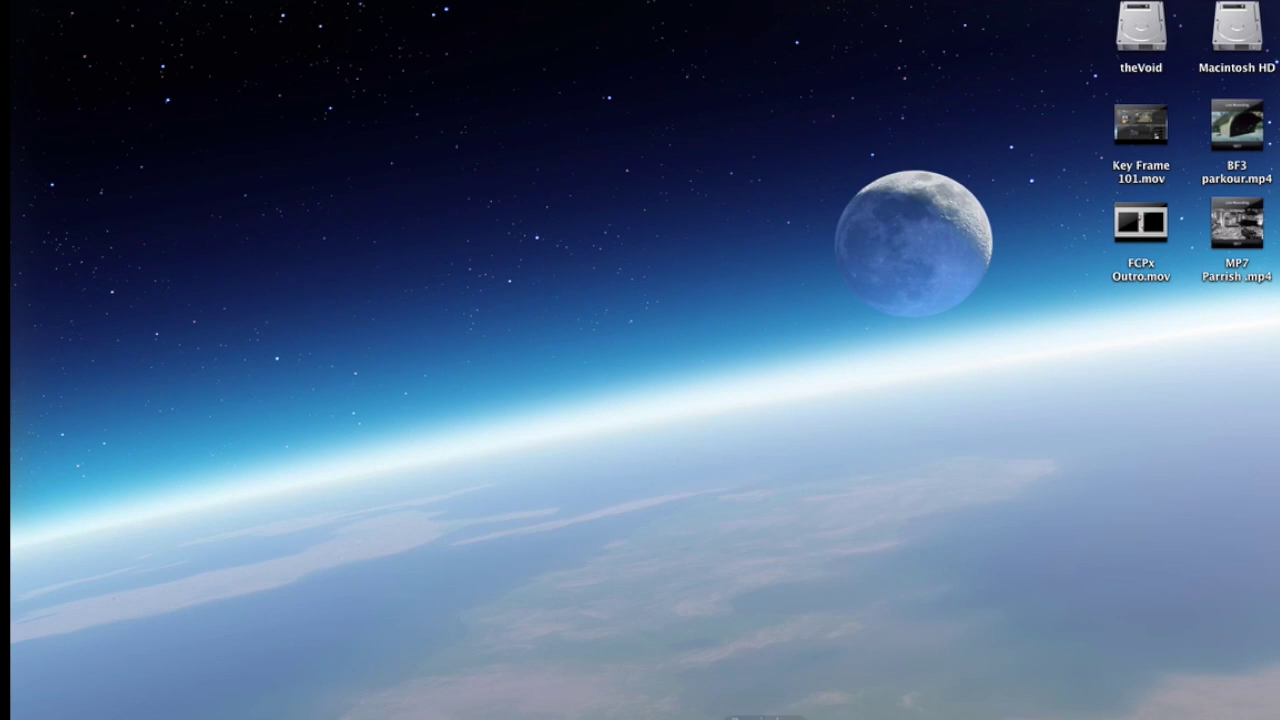
pyautogui.moveTo(557, 712)
pyautogui.click(284, 700)
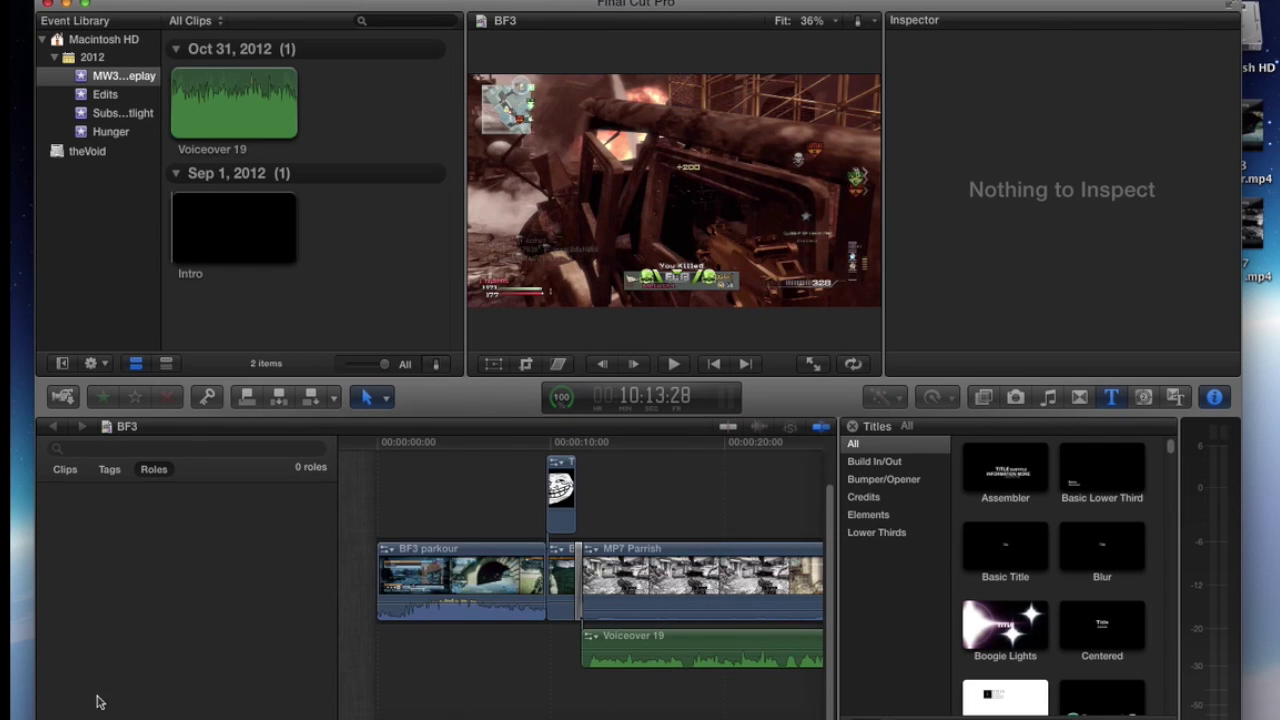
# Step: Open the Edit testing project from the Project Library
pyautogui.press('super+0')
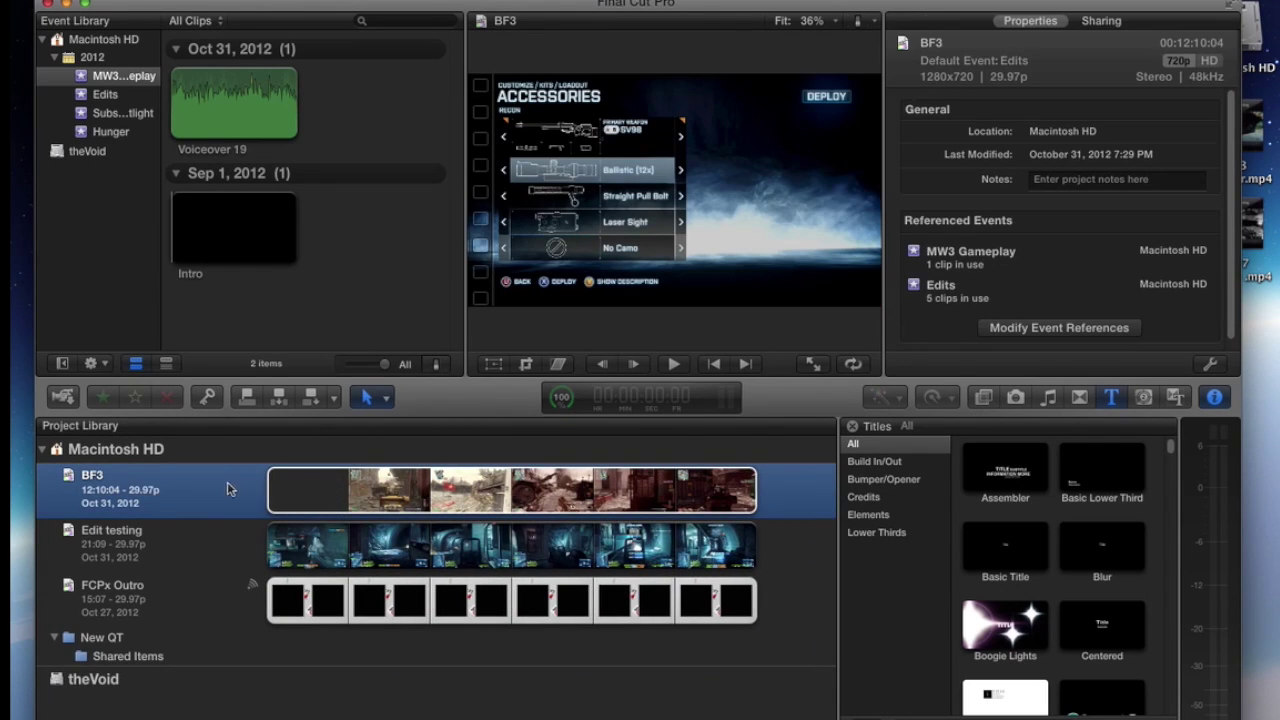
pyautogui.click(172, 556)
pyautogui.doubleClick(172, 556)
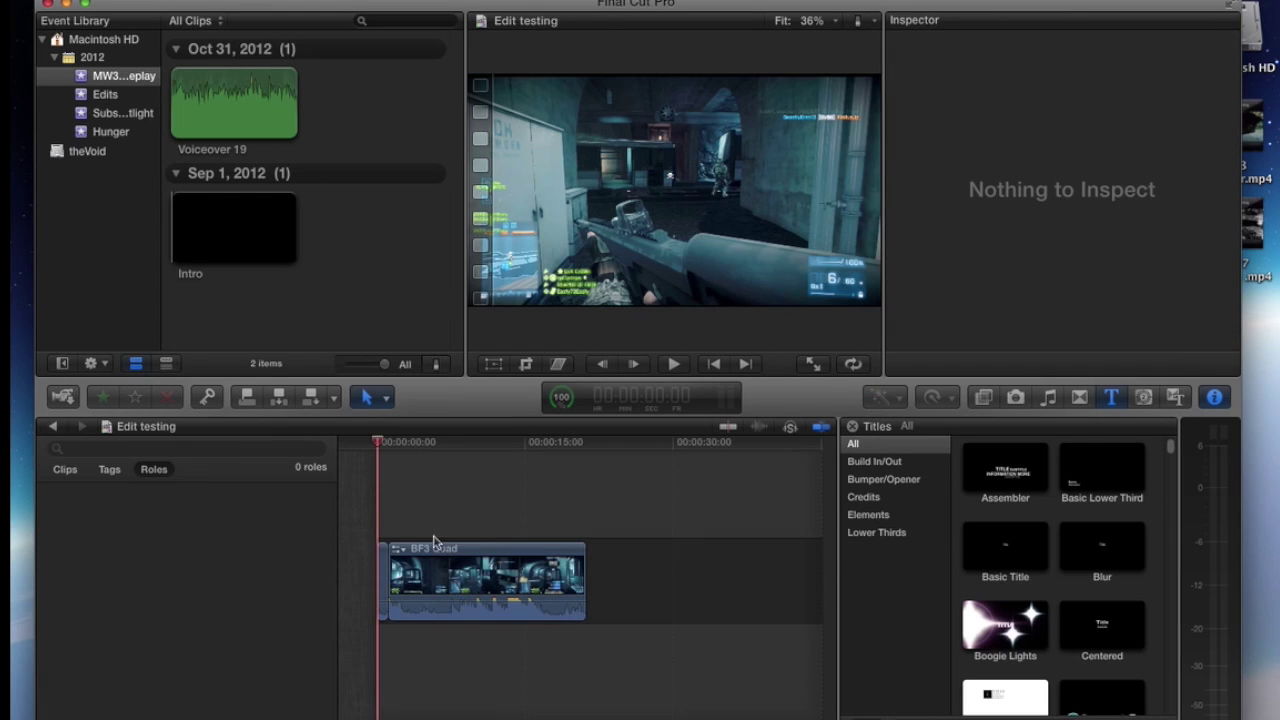
# Step: Scrub and play the BF3 Quad clip to find the gunfire shot at 1:08
pyautogui.moveTo(385, 446)
pyautogui.mouseDown()
pyautogui.moveTo(532, 453)
pyautogui.moveTo(395, 457)
pyautogui.mouseUp()
pyautogui.press('space')
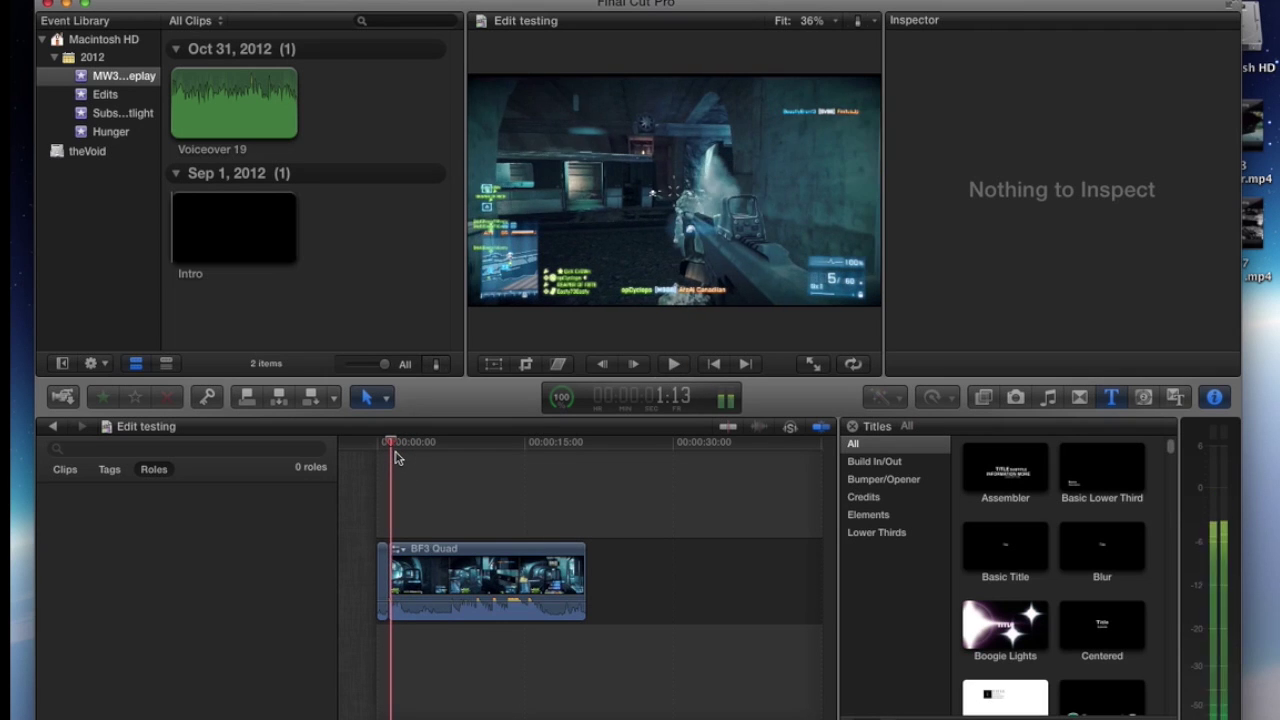
pyautogui.press('space')
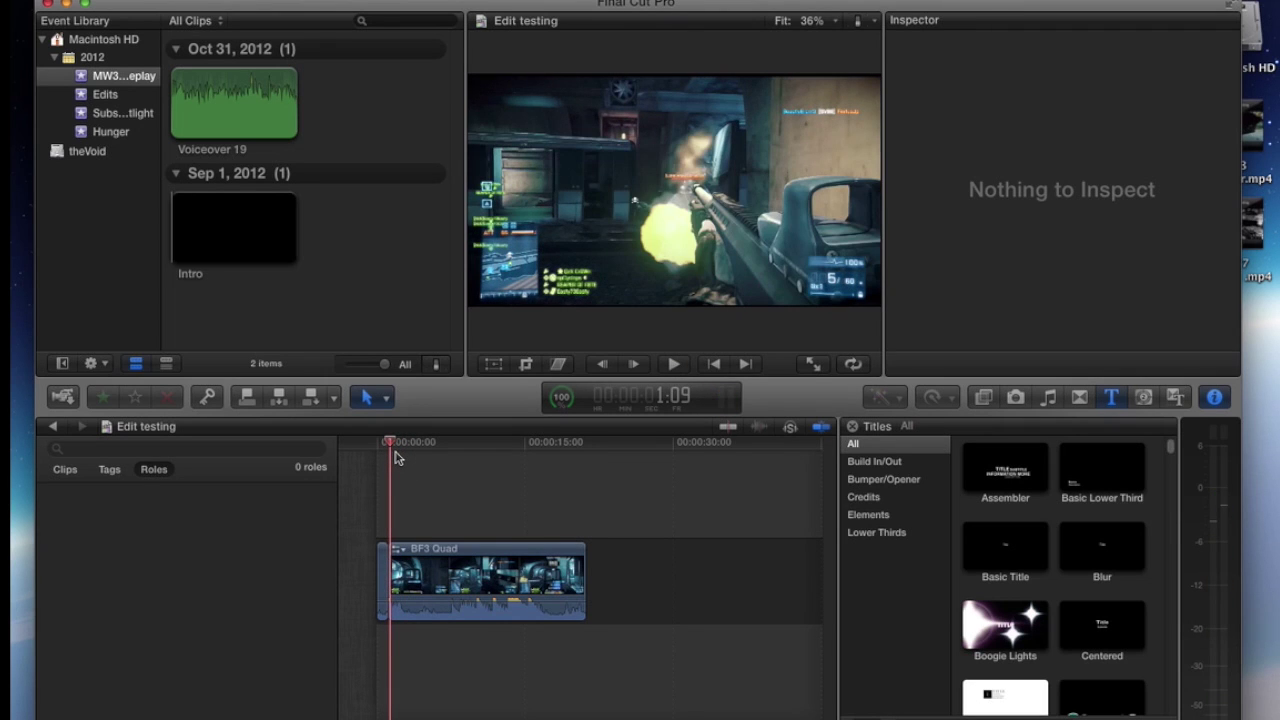
pyautogui.press('Left')
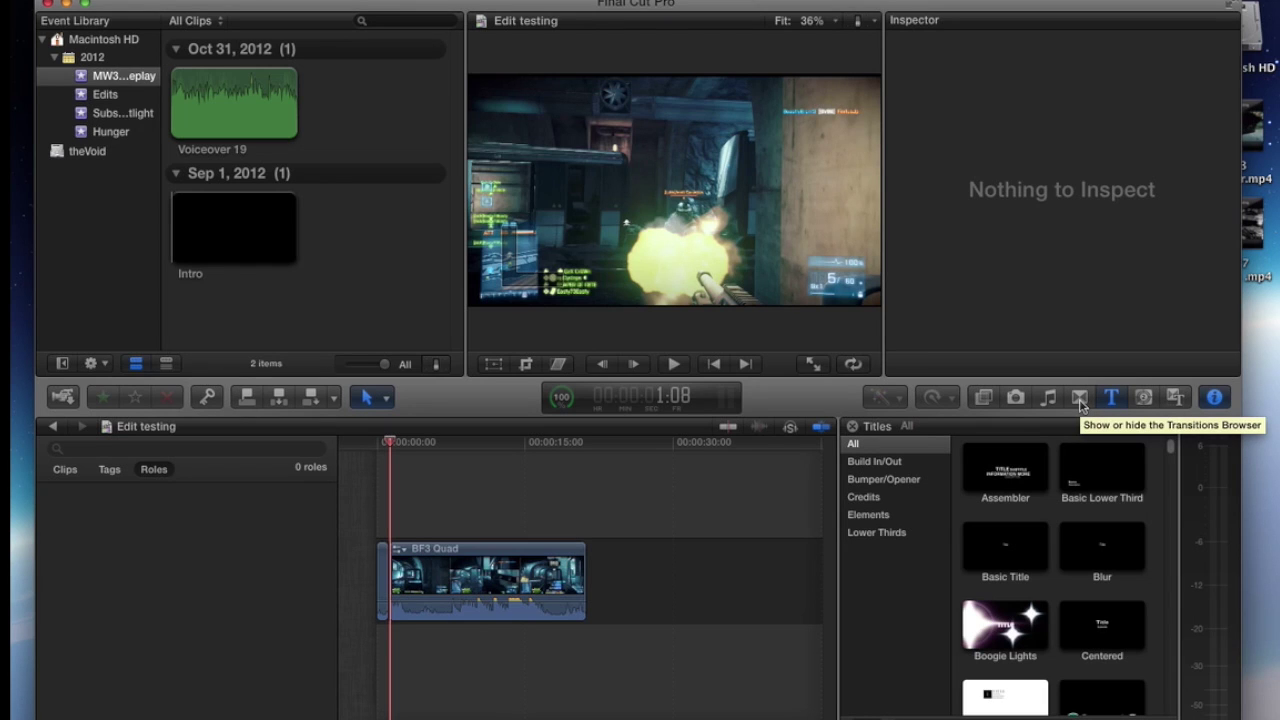
# Step: Show the Transitions browser and scroll the list to the Ripple transition
pyautogui.click(1080, 398)
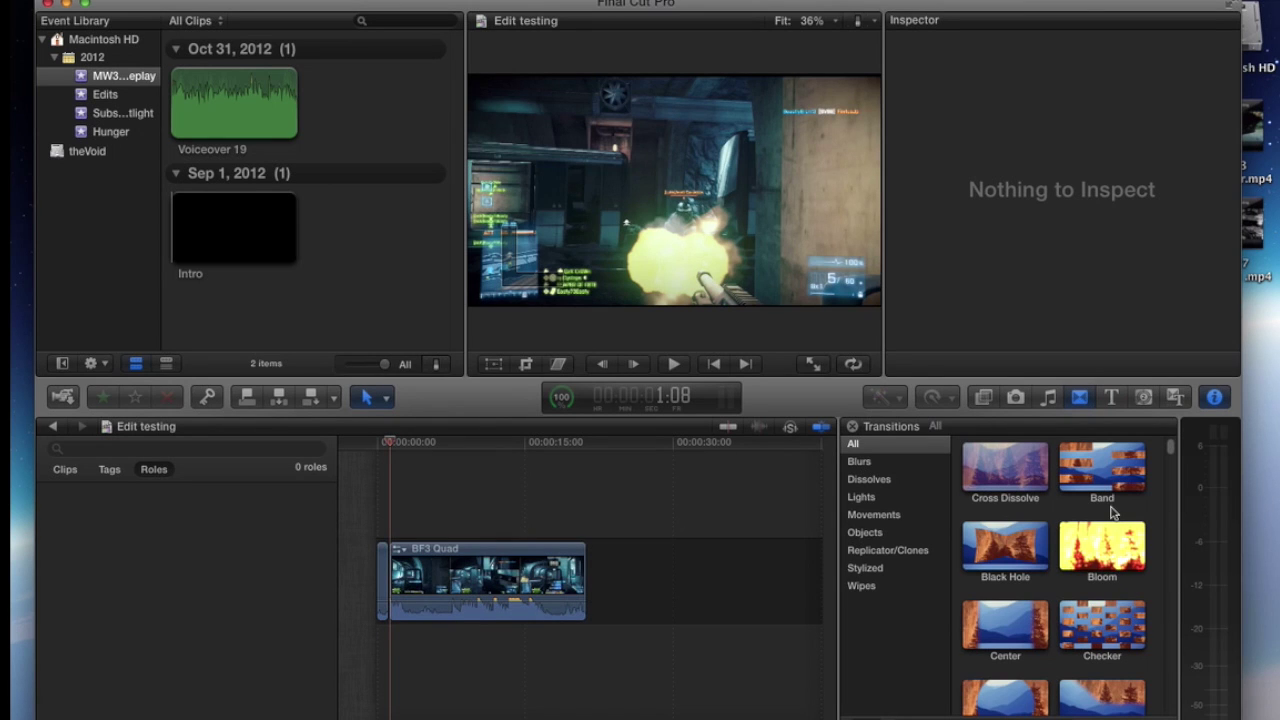
pyautogui.scroll(-5, 1112, 512)
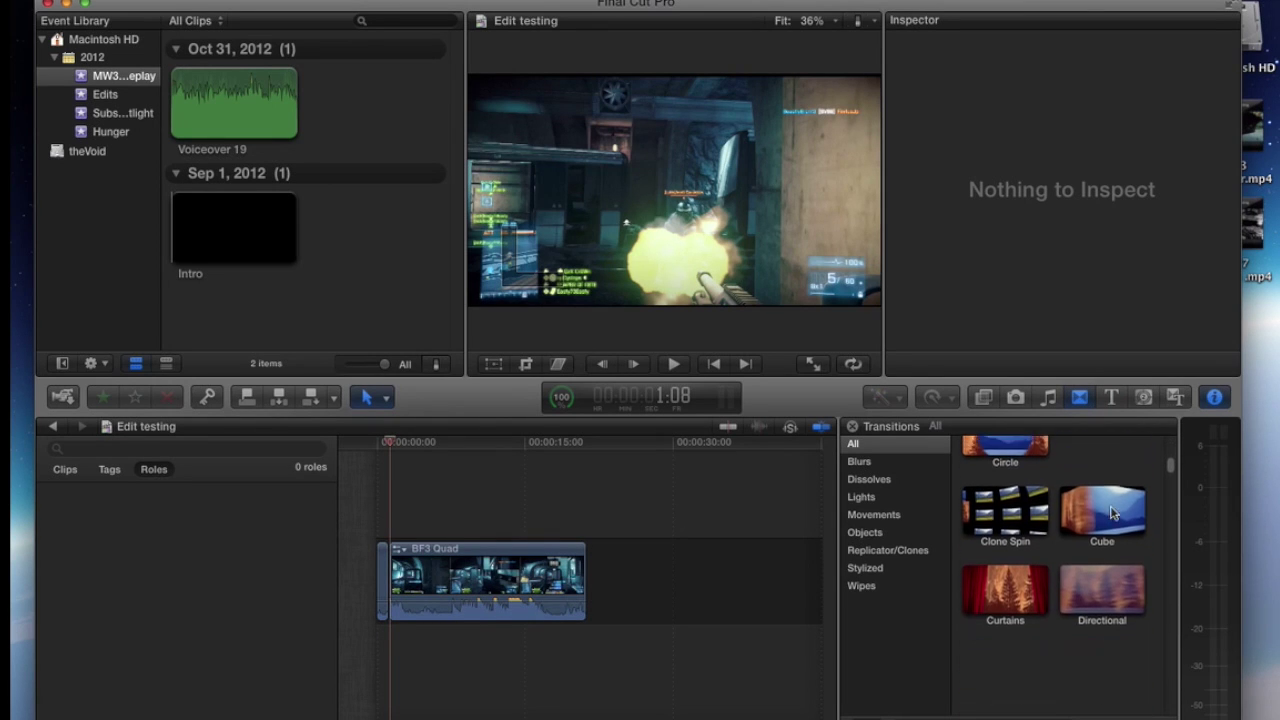
pyautogui.scroll(-8, 1112, 512)
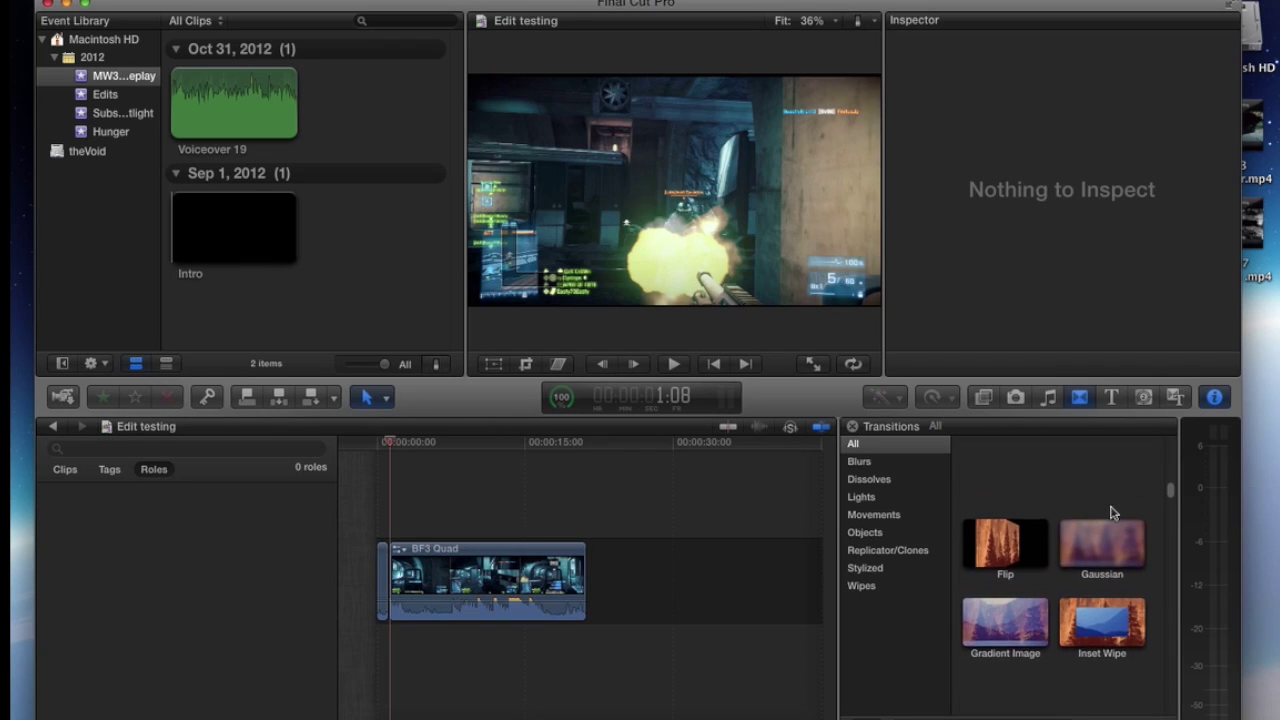
pyautogui.scroll(-8, 1112, 512)
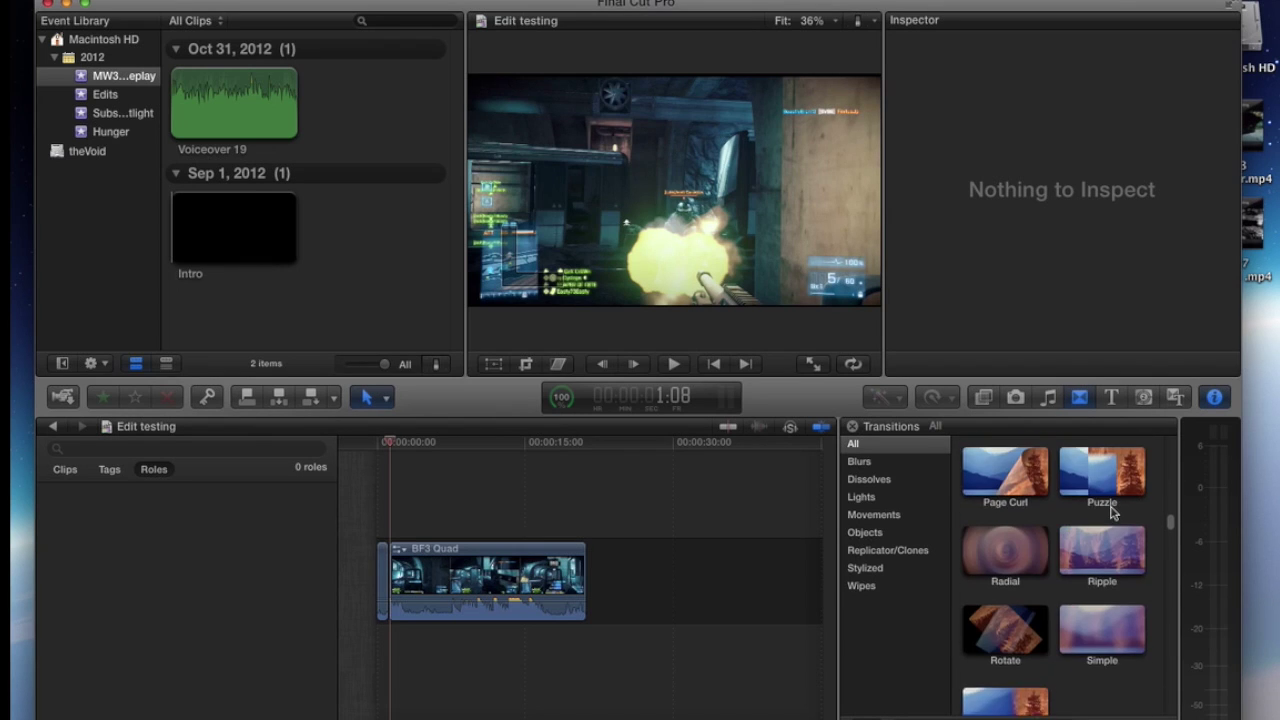
pyautogui.scroll(-2, 1112, 512)
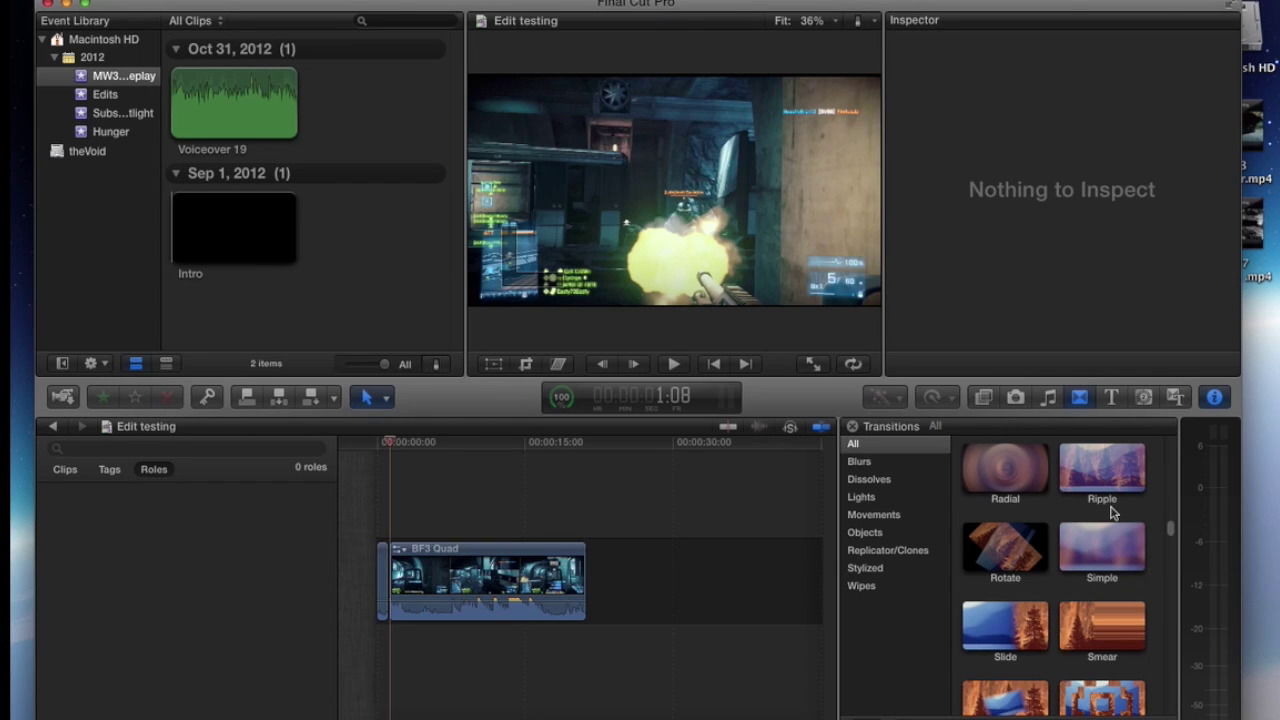
pyautogui.scroll(1, 1112, 512)
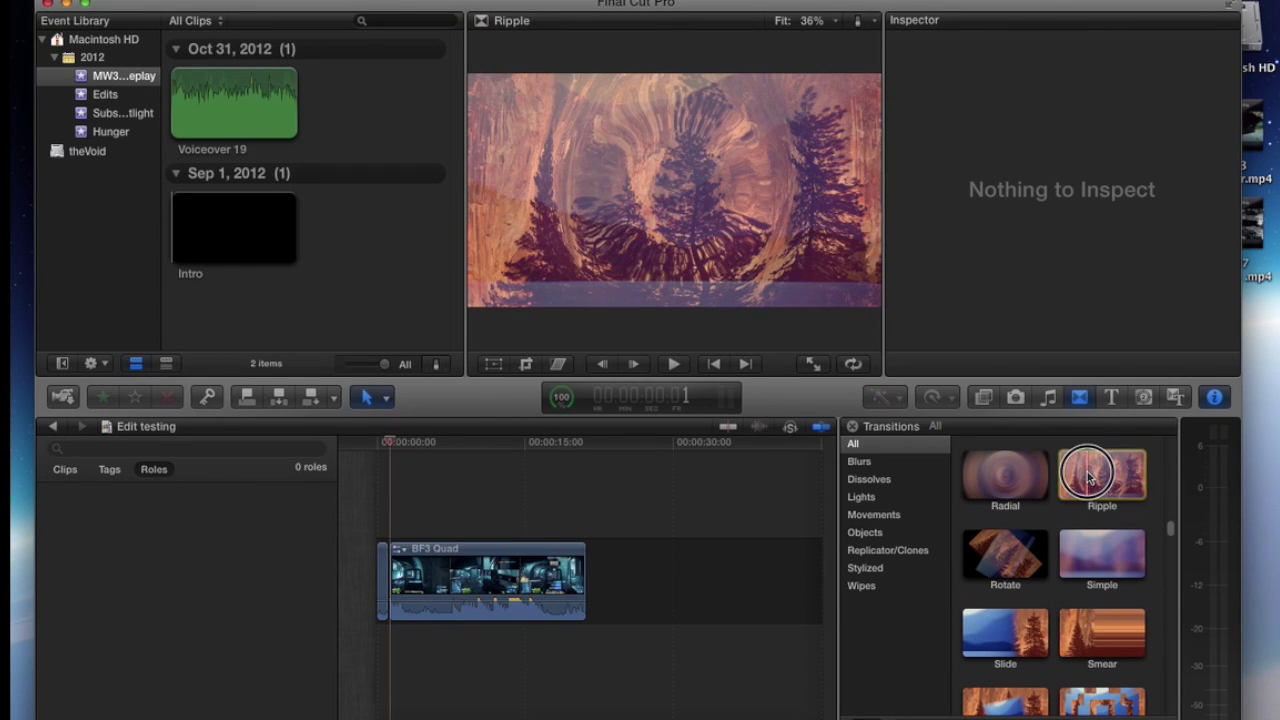
pyautogui.moveTo(1088, 480); pyautogui.dragTo(393, 588)
pyautogui.moveTo(389, 446); pyautogui.dragTo(385, 447)
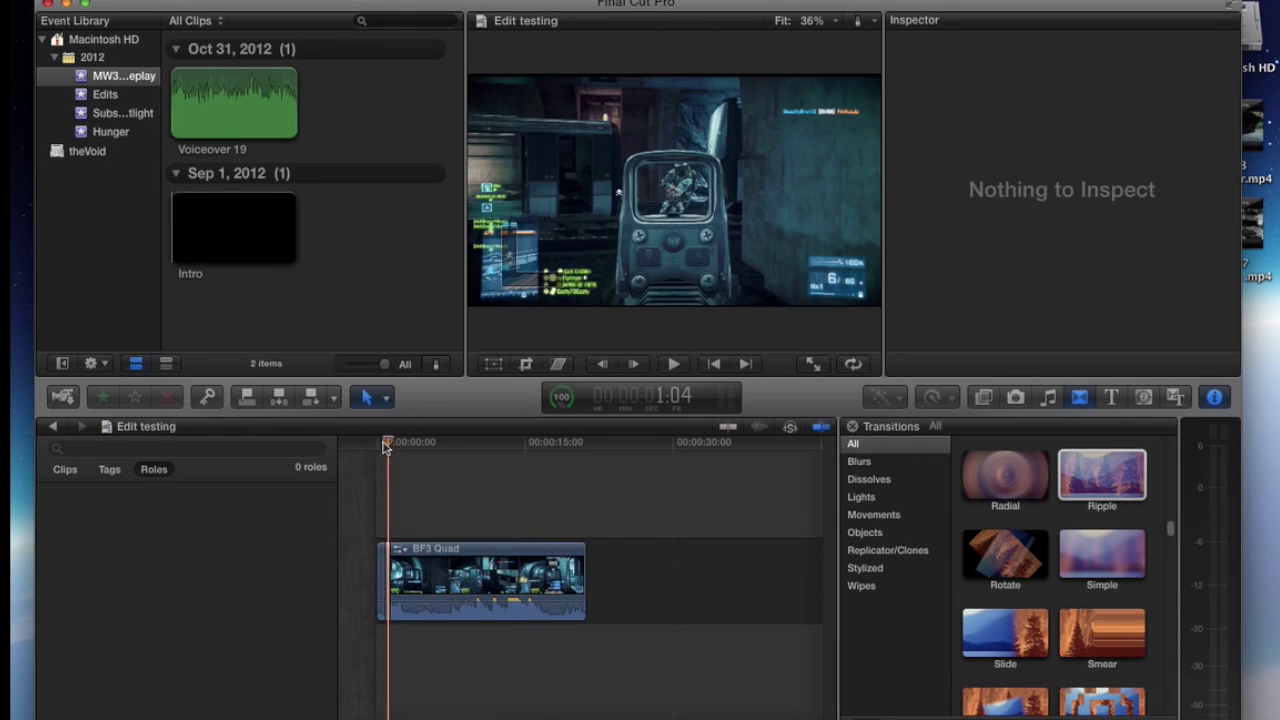
pyautogui.click(1102, 468)
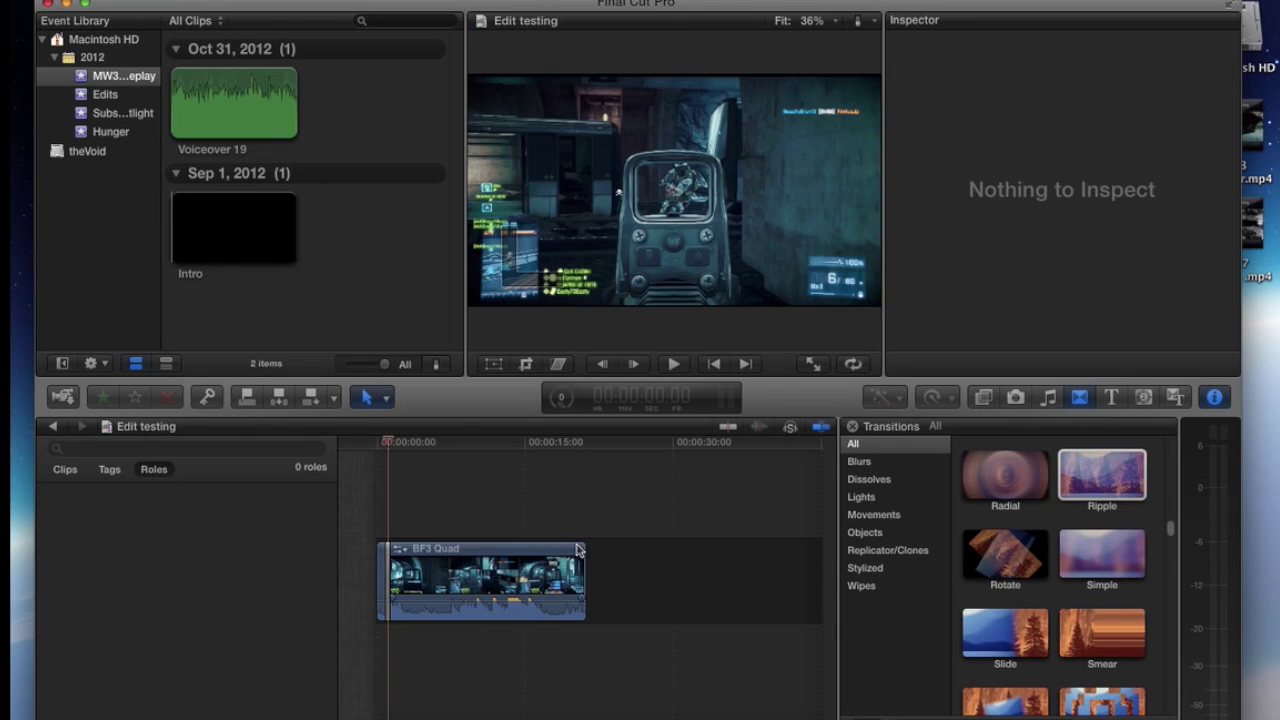
pyautogui.click(375, 443)
pyautogui.moveTo(370, 444); pyautogui.dragTo(389, 444)
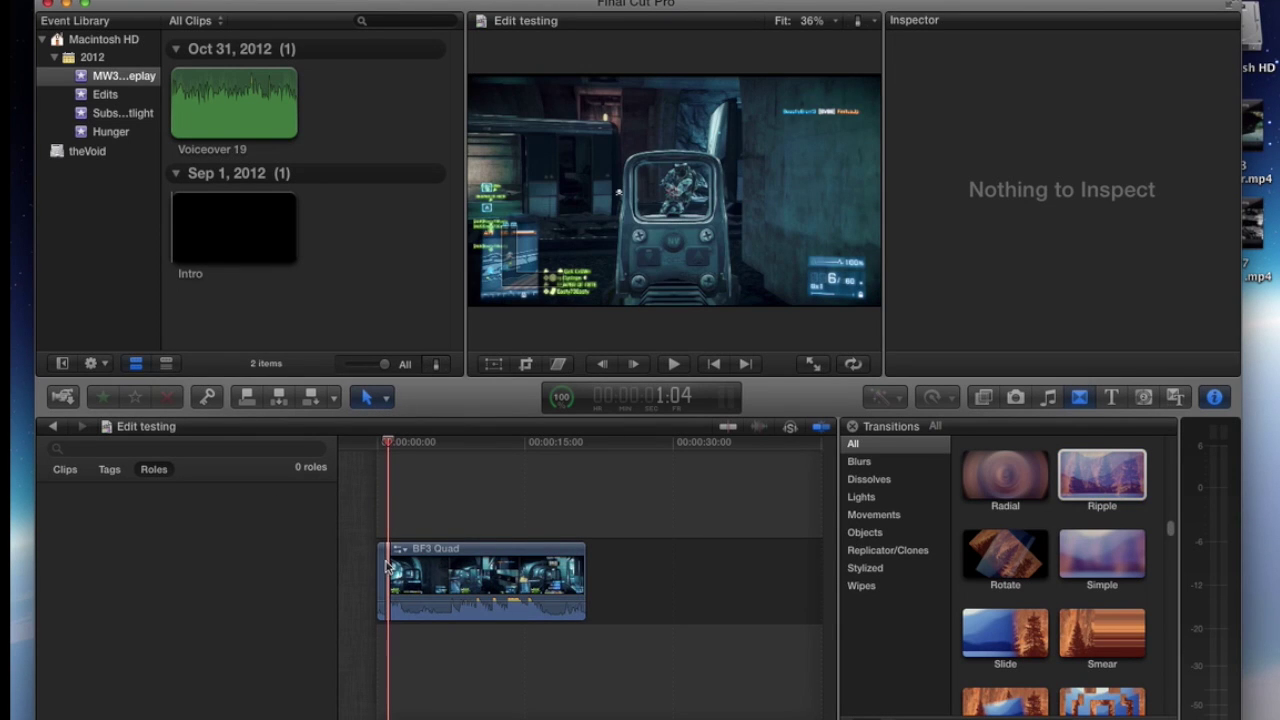
pyautogui.click(377, 443)
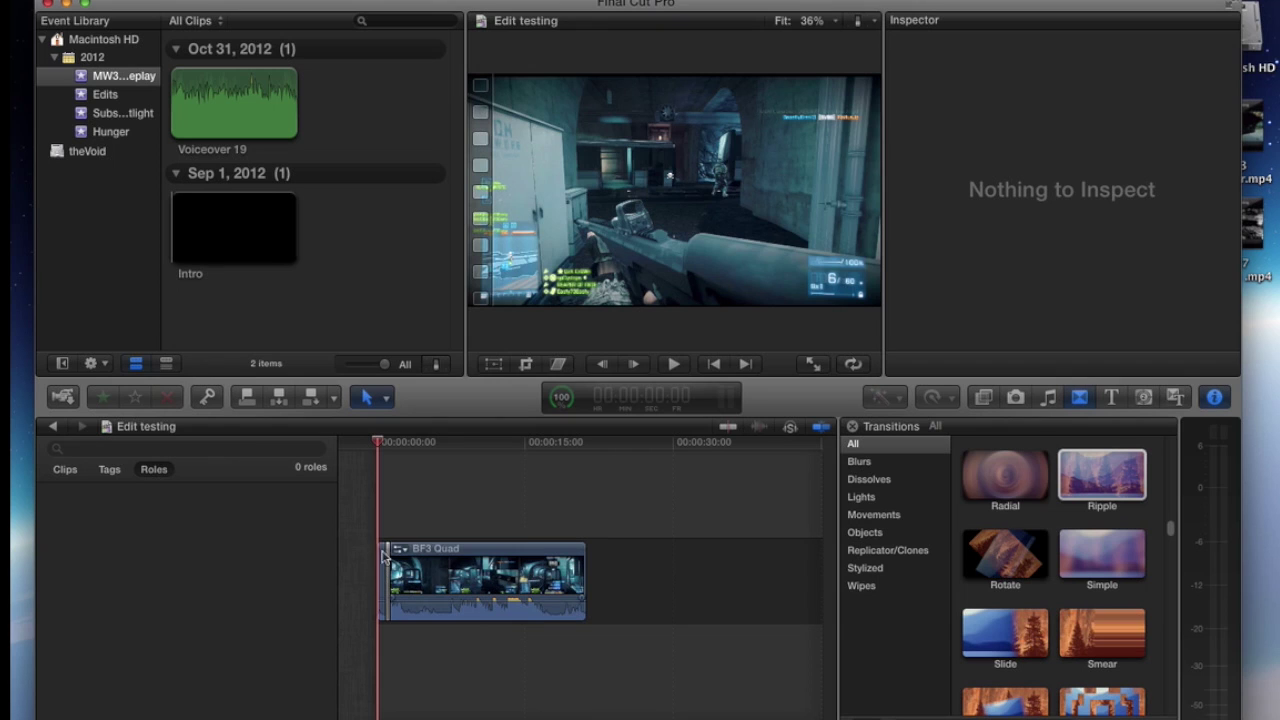
pyautogui.click(115, 2)
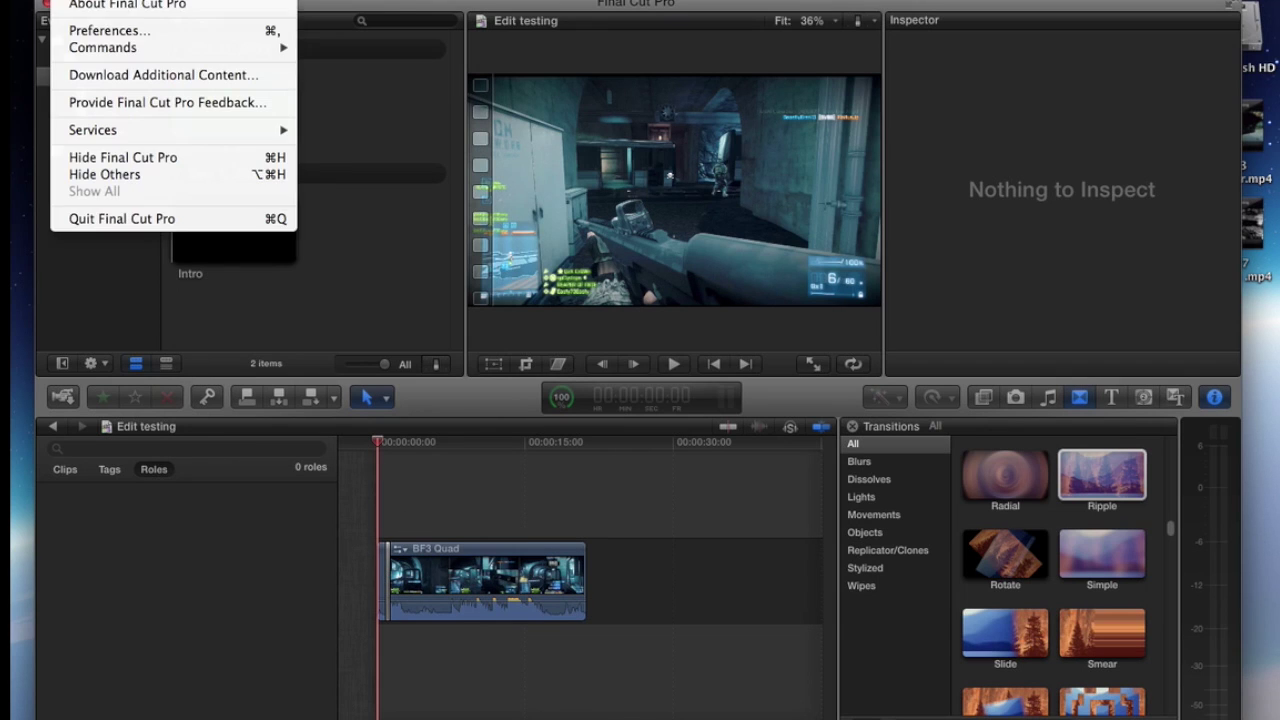
pyautogui.click(110, 31)
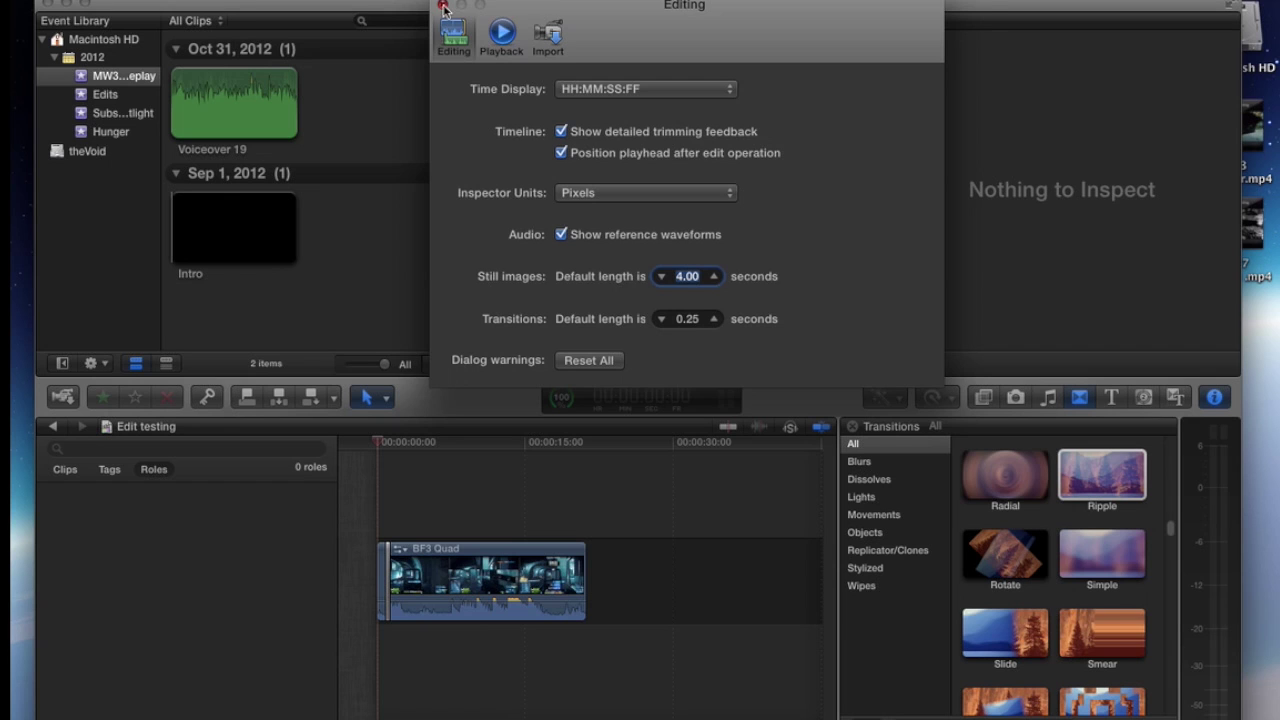
pyautogui.click(444, 7)
pyautogui.click(383, 445)
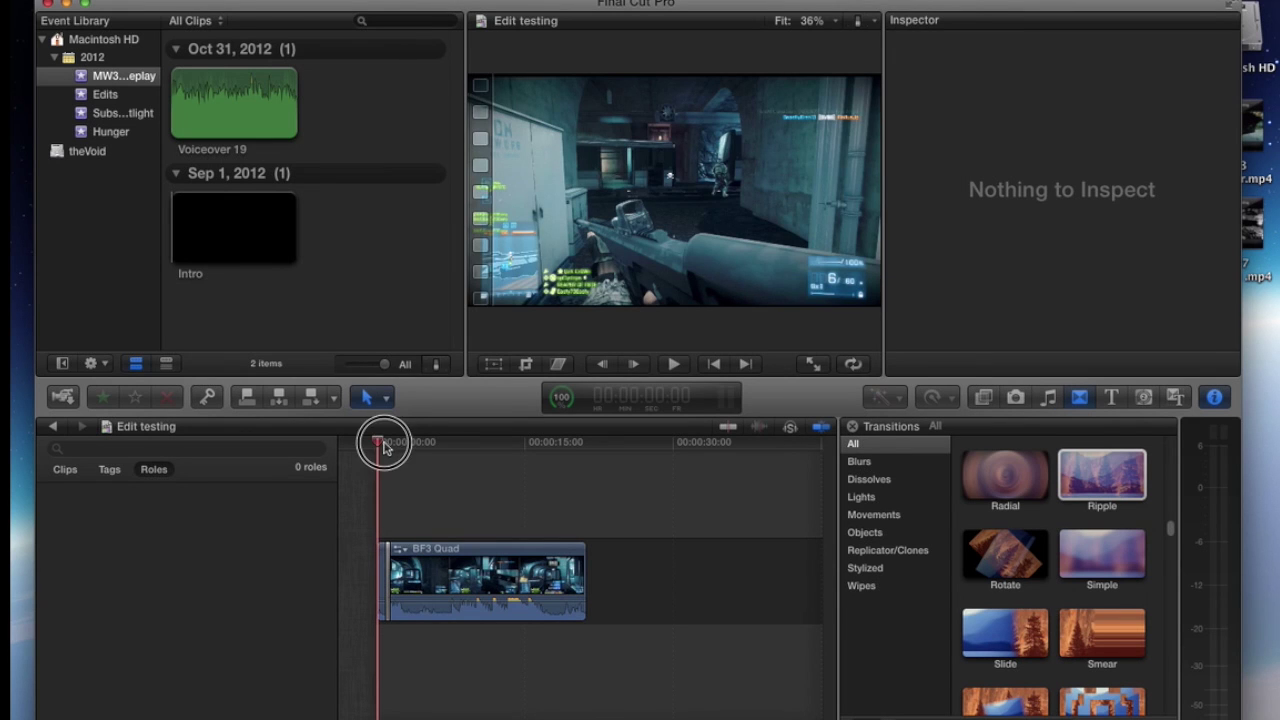
pyautogui.moveTo(383, 445)
pyautogui.mouseDown()
pyautogui.moveTo(394, 449)
pyautogui.moveTo(373, 450)
pyautogui.mouseUp()
pyautogui.click(391, 447)
# Step: Replay the opening gunfire of the BF3 Quad clip, stopping just after the kill shot
pyautogui.press('space')
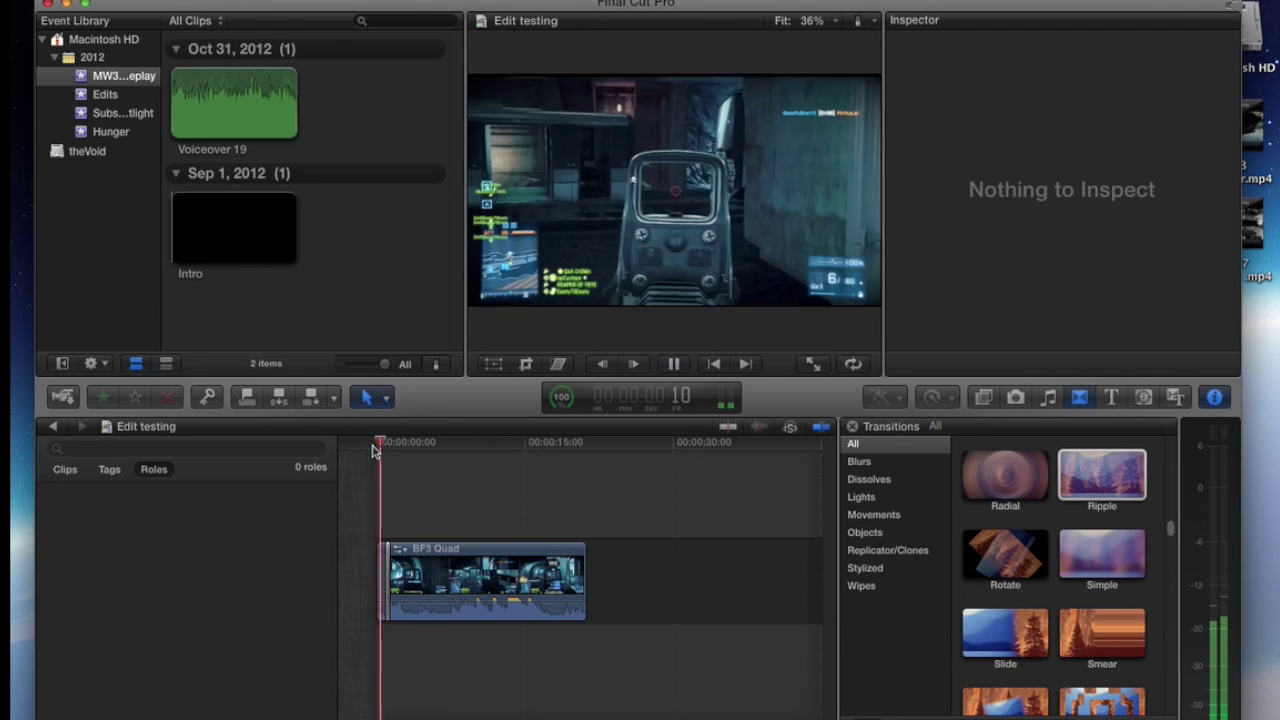
pyautogui.press('space')
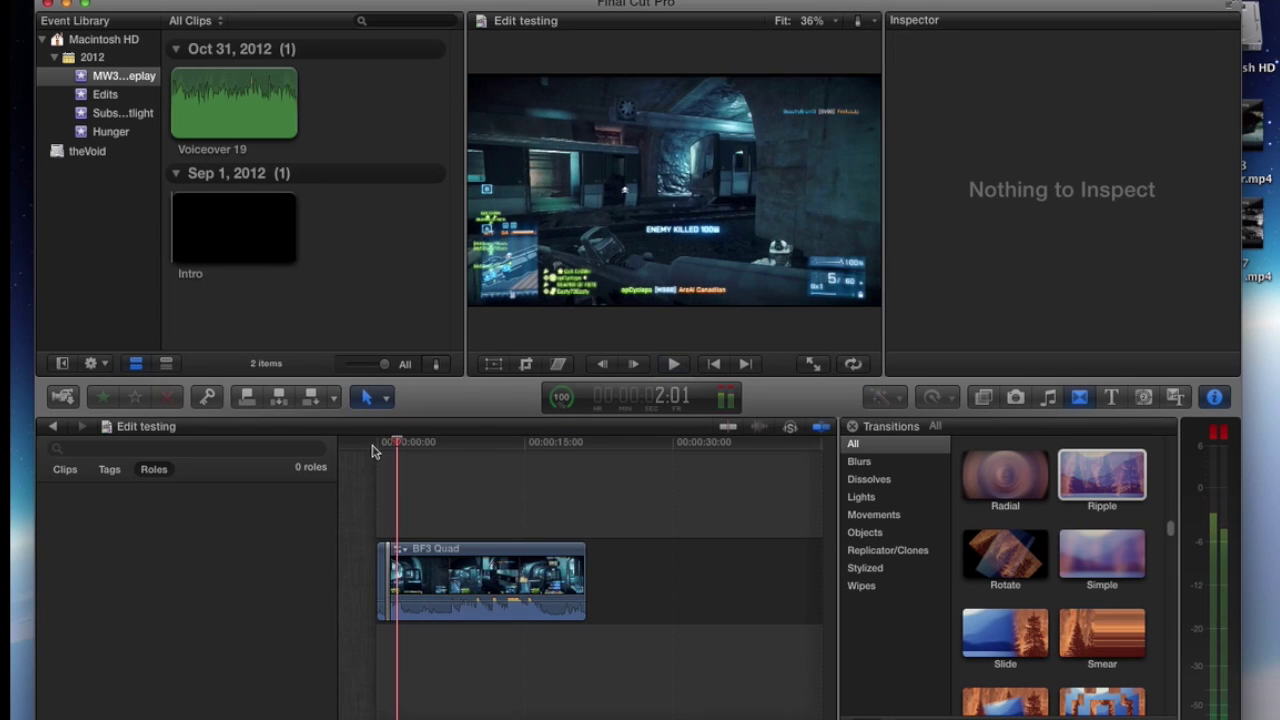
pyautogui.moveTo(391, 449); pyautogui.dragTo(380, 445)
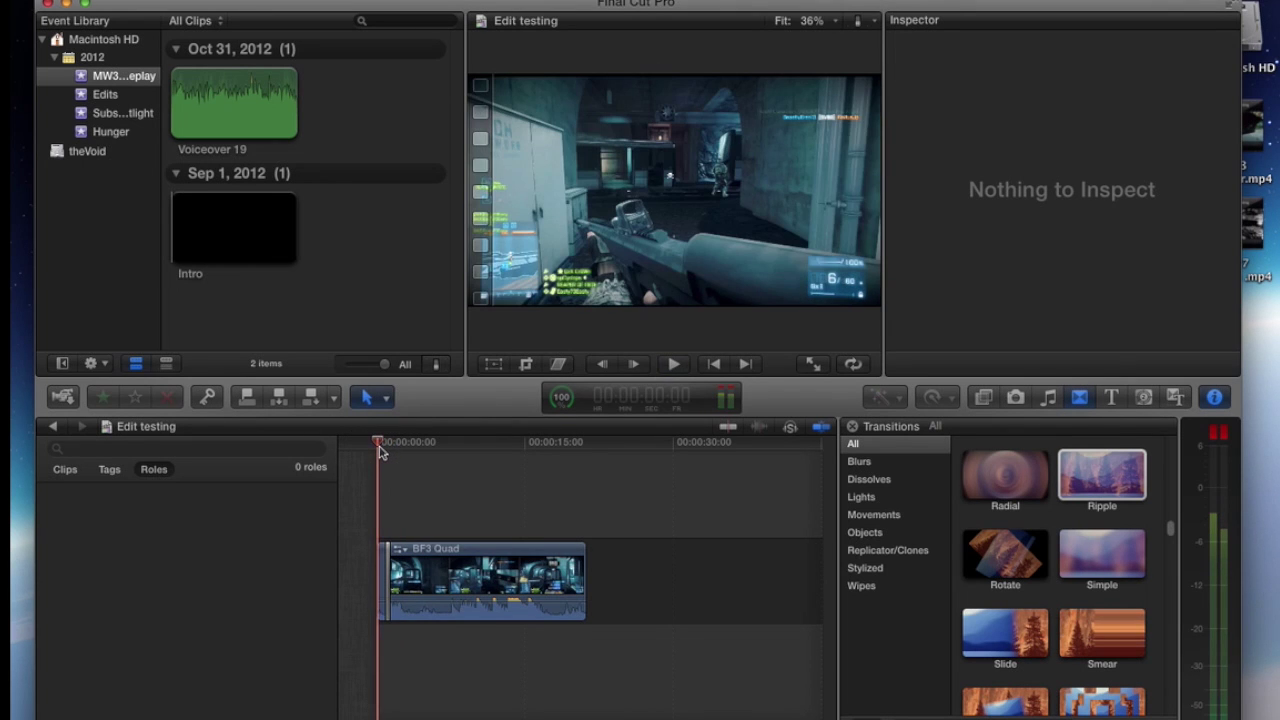
pyautogui.press('space')
pyautogui.press('space')
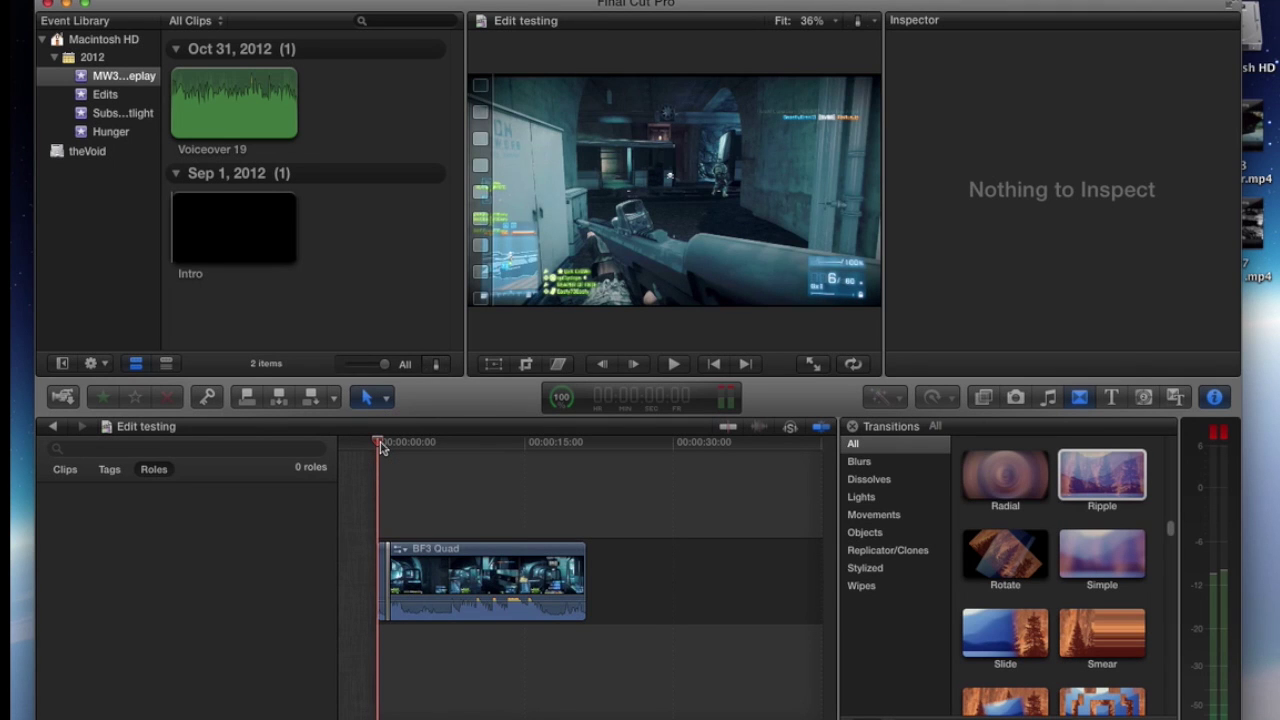
pyautogui.press('space')
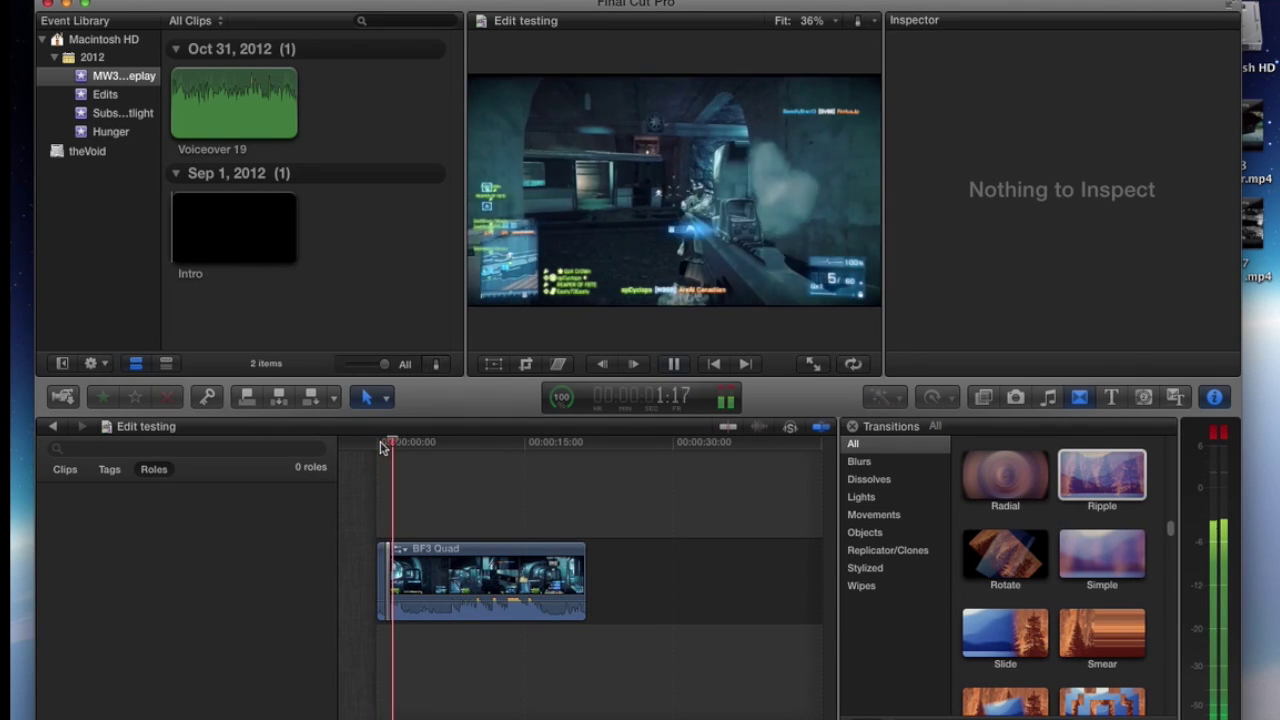
pyautogui.press('space')
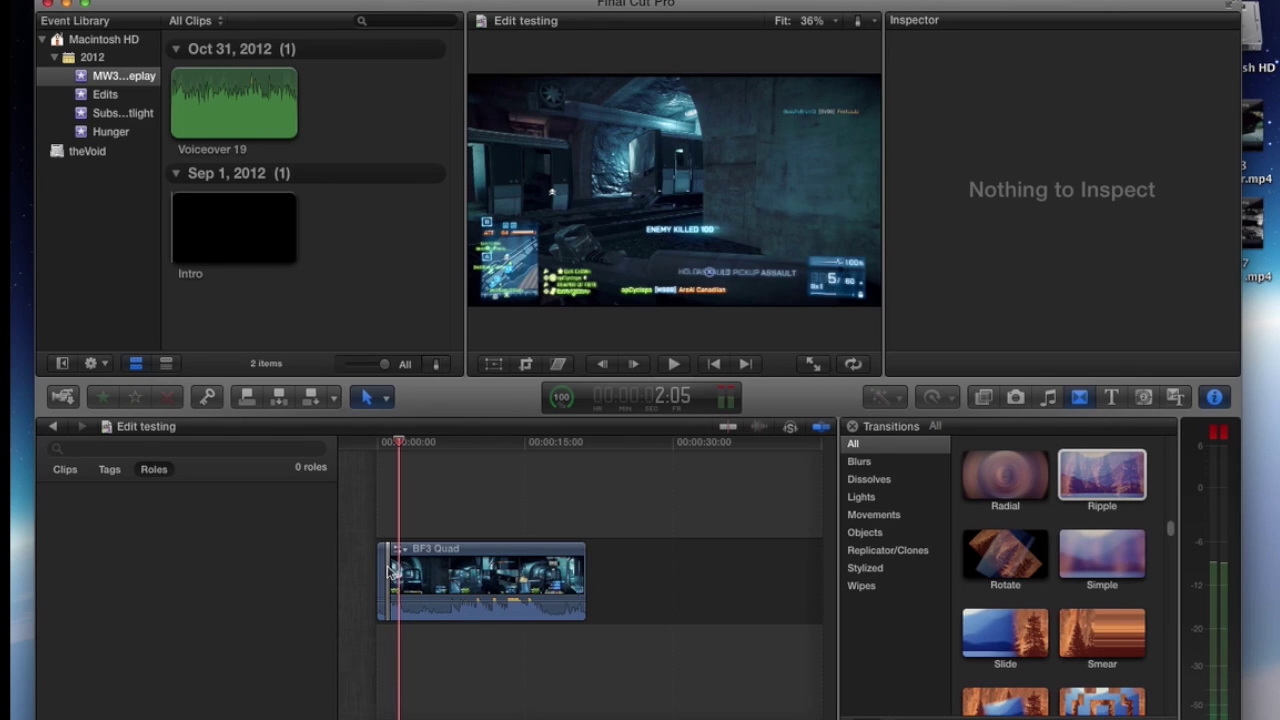
# Step: Set the default transition length to 0.35 seconds in Editing preferences
pyautogui.click(85, 0)
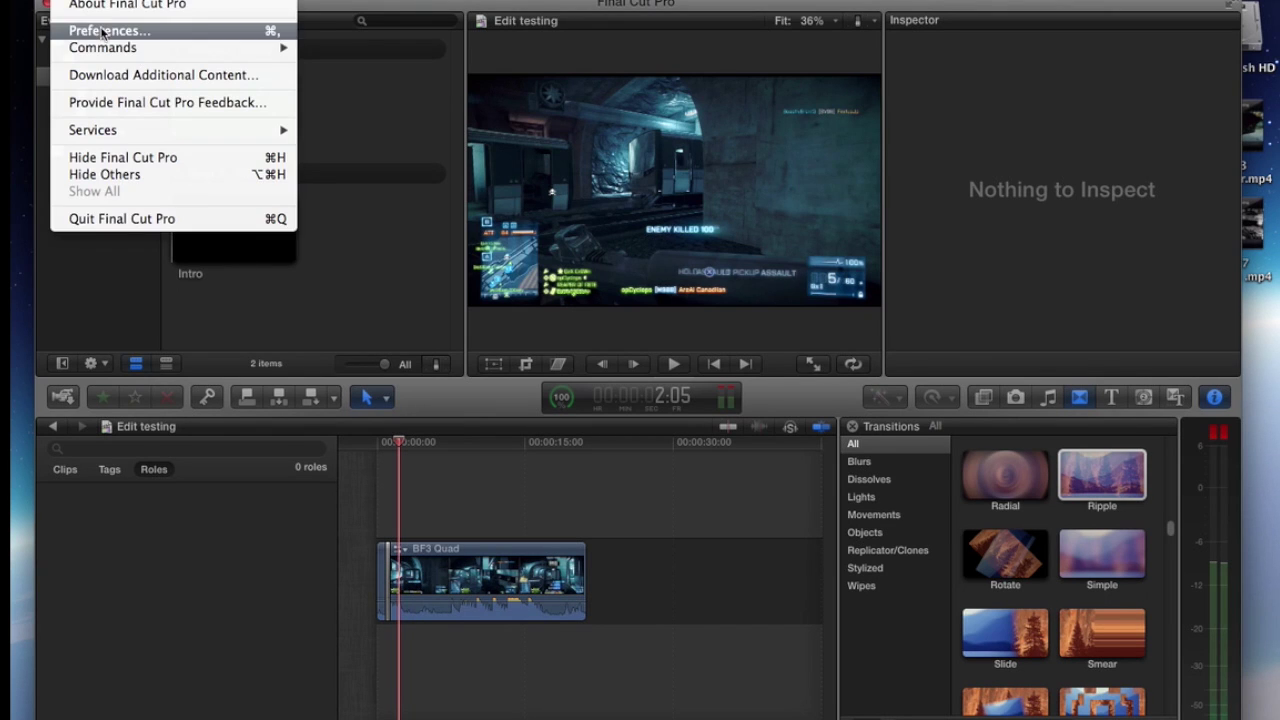
pyautogui.click(101, 31)
pyautogui.click(714, 318)
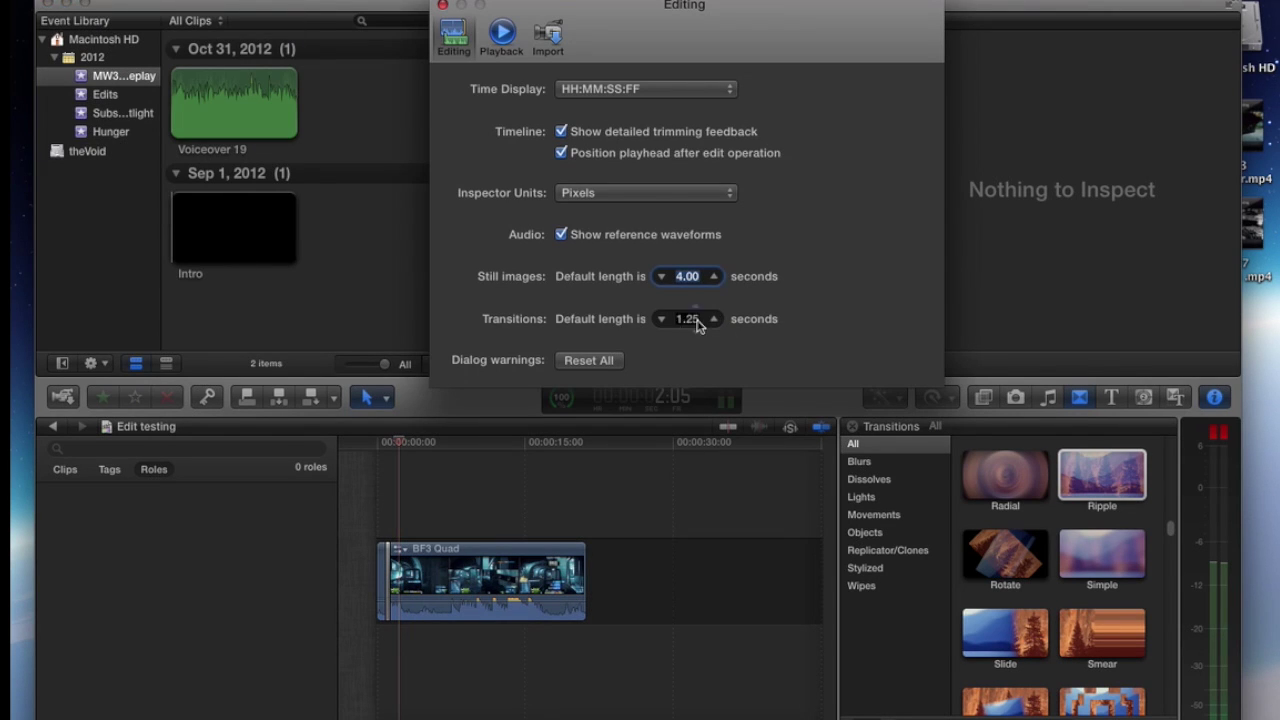
pyautogui.click(661, 318)
pyautogui.press('BackSpace')
pyautogui.write('.35')
pyautogui.press('Return')
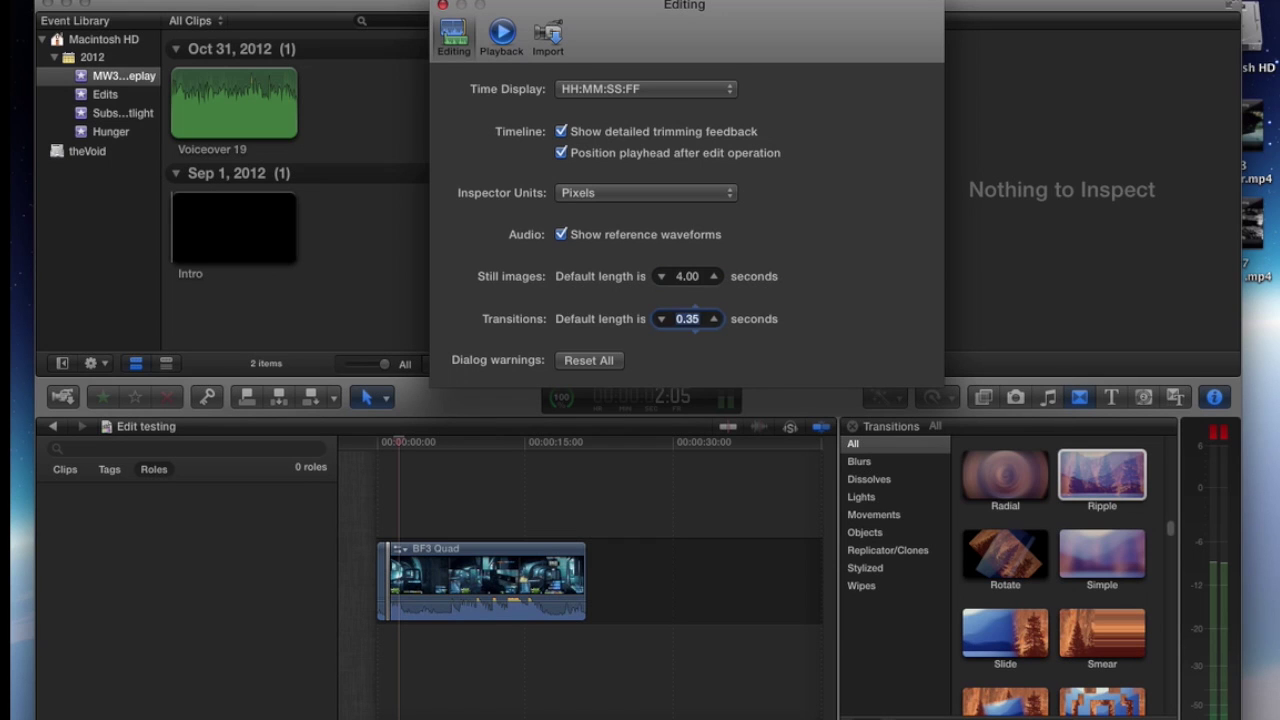
pyautogui.click(442, 5)
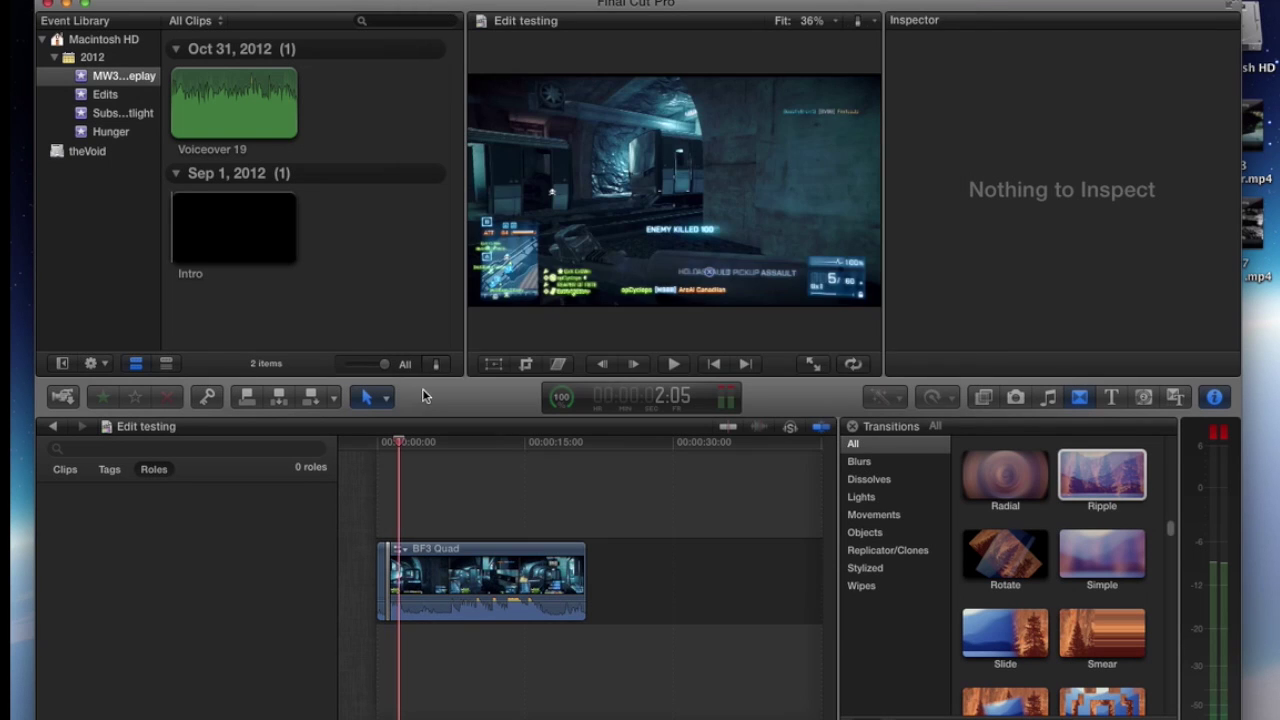
# Step: Put a Ripple transition on the start edge of the BF3 Quad clip
pyautogui.click(388, 580)
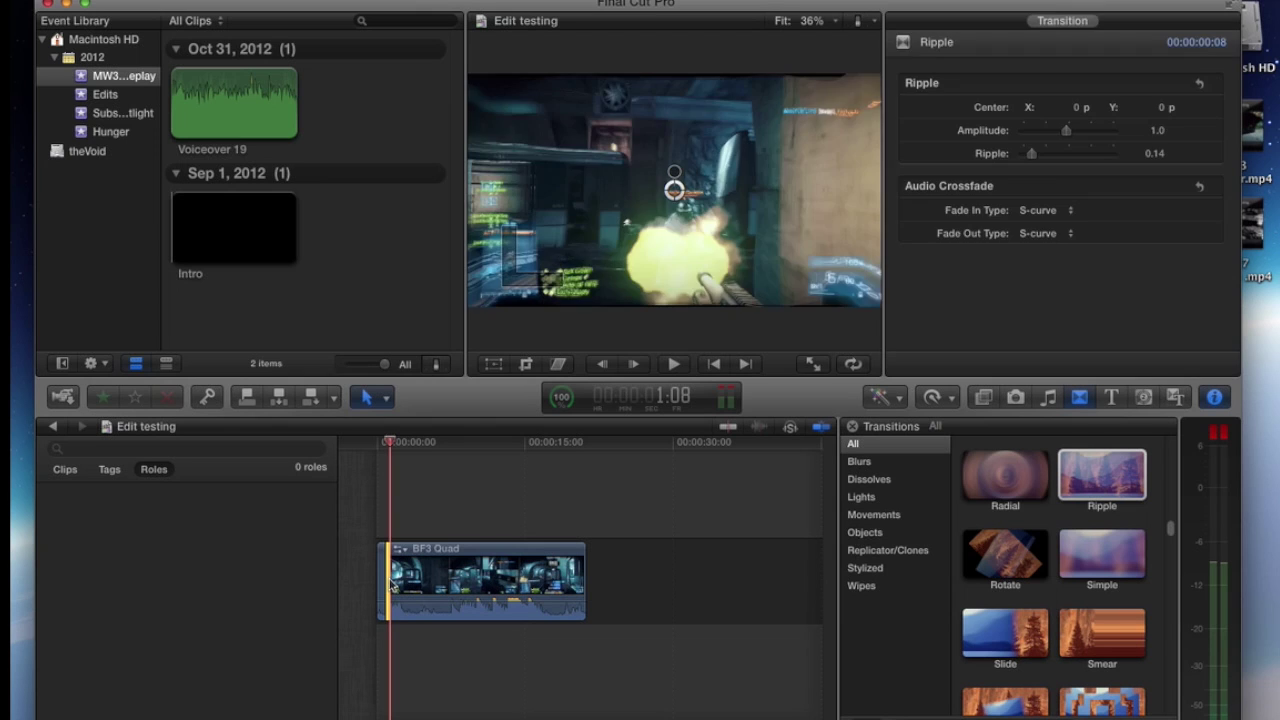
pyautogui.press('Delete')
pyautogui.moveTo(1090, 480); pyautogui.dragTo(388, 575)
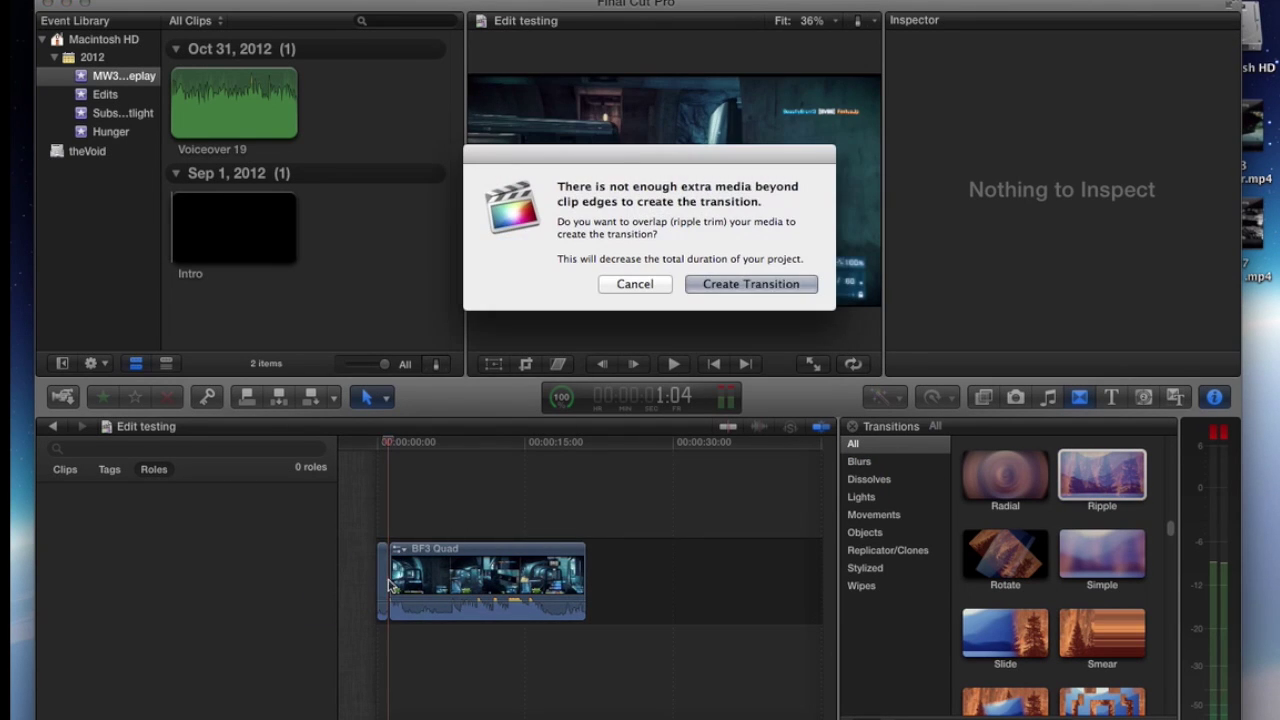